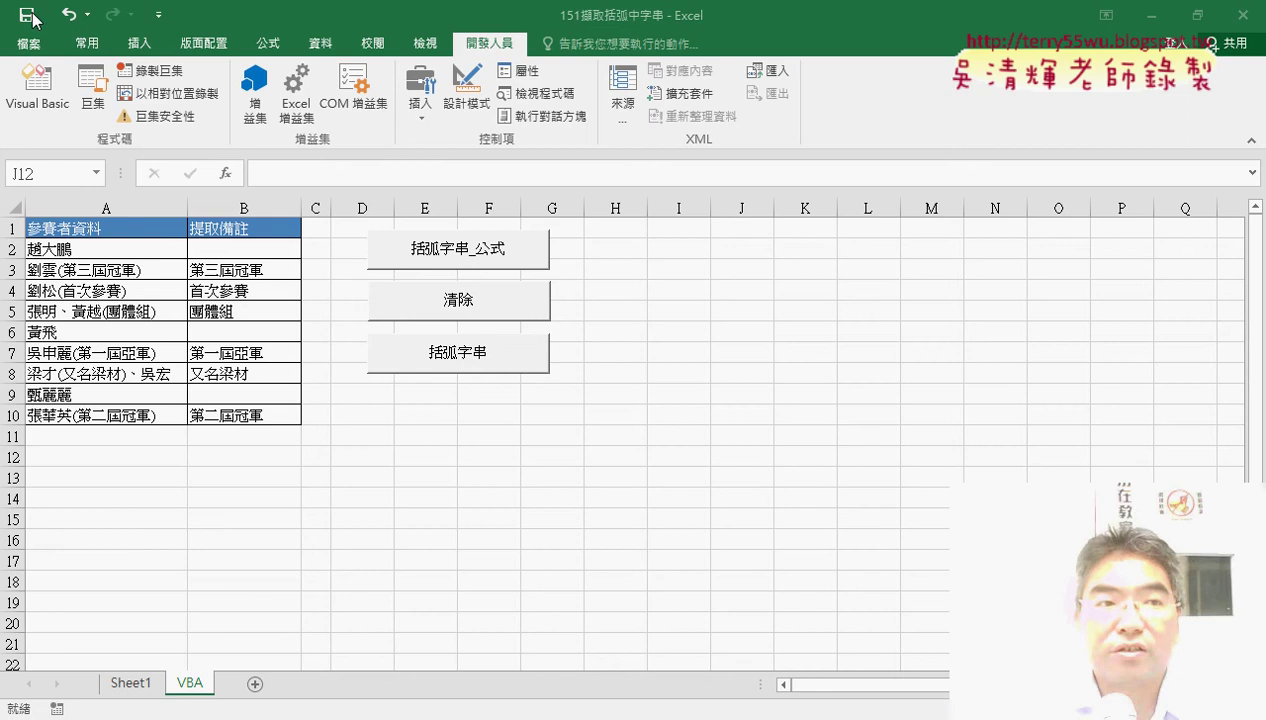
Save the workbook and move the resulting macro-free save warning higher up
click(31, 20)
click(29, 17)
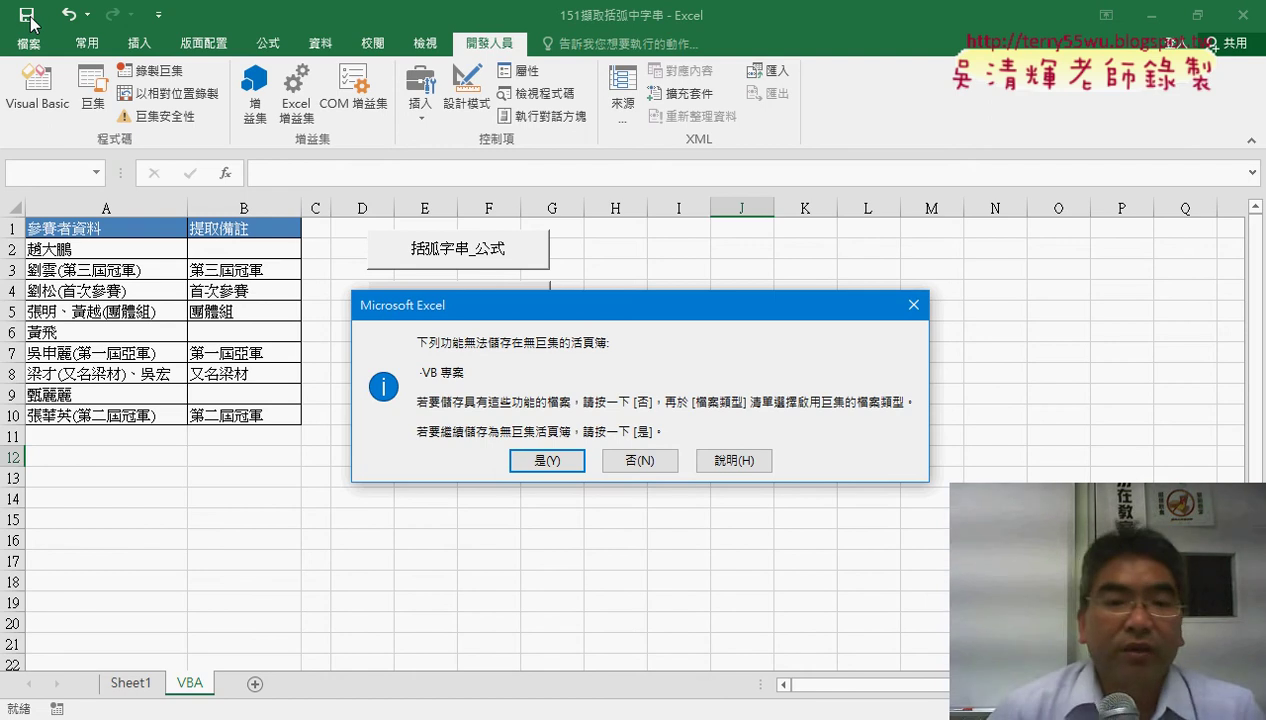
drag(496, 315, 476, 135)
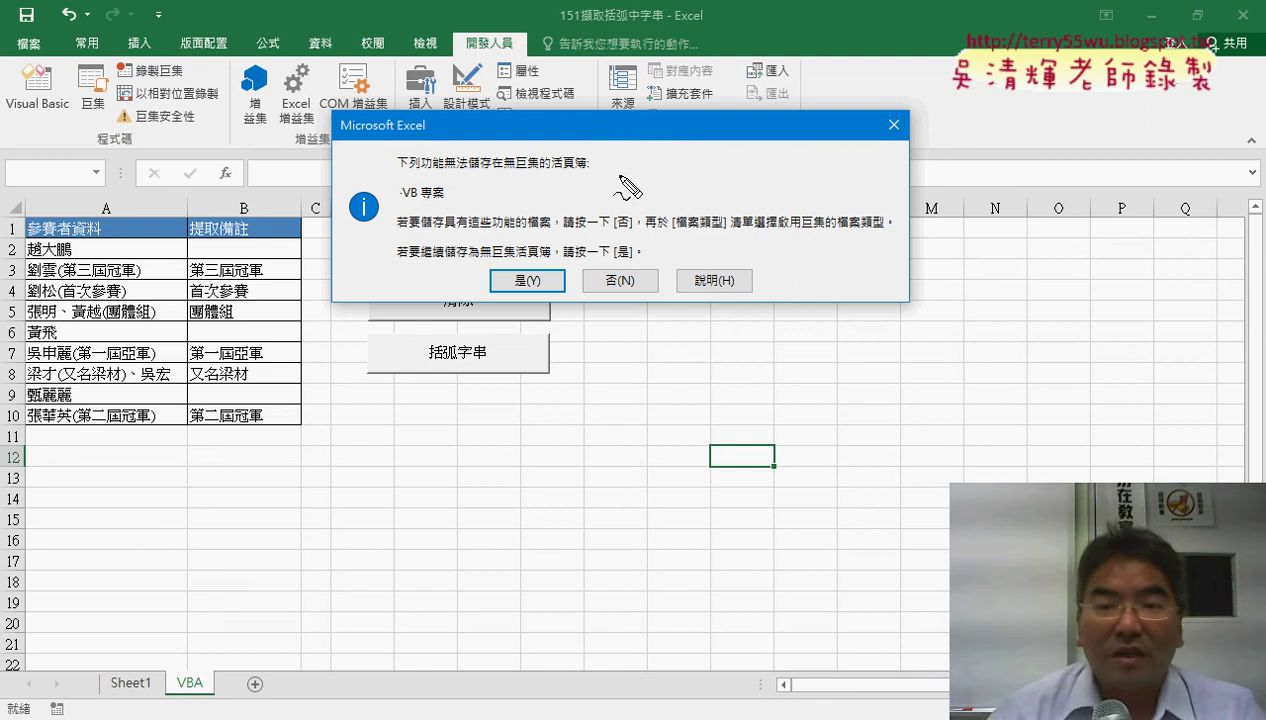
Annotate the warning (無巨集, xlsx→xlsm), clear the notes, and decline the macro-free save
drag(772, 156, 708, 186)
drag(724, 150, 778, 210)
mouse_move(786, 106)
mouse_down()
mouse_move(776, 190)
mouse_move(790, 190)
mouse_up()
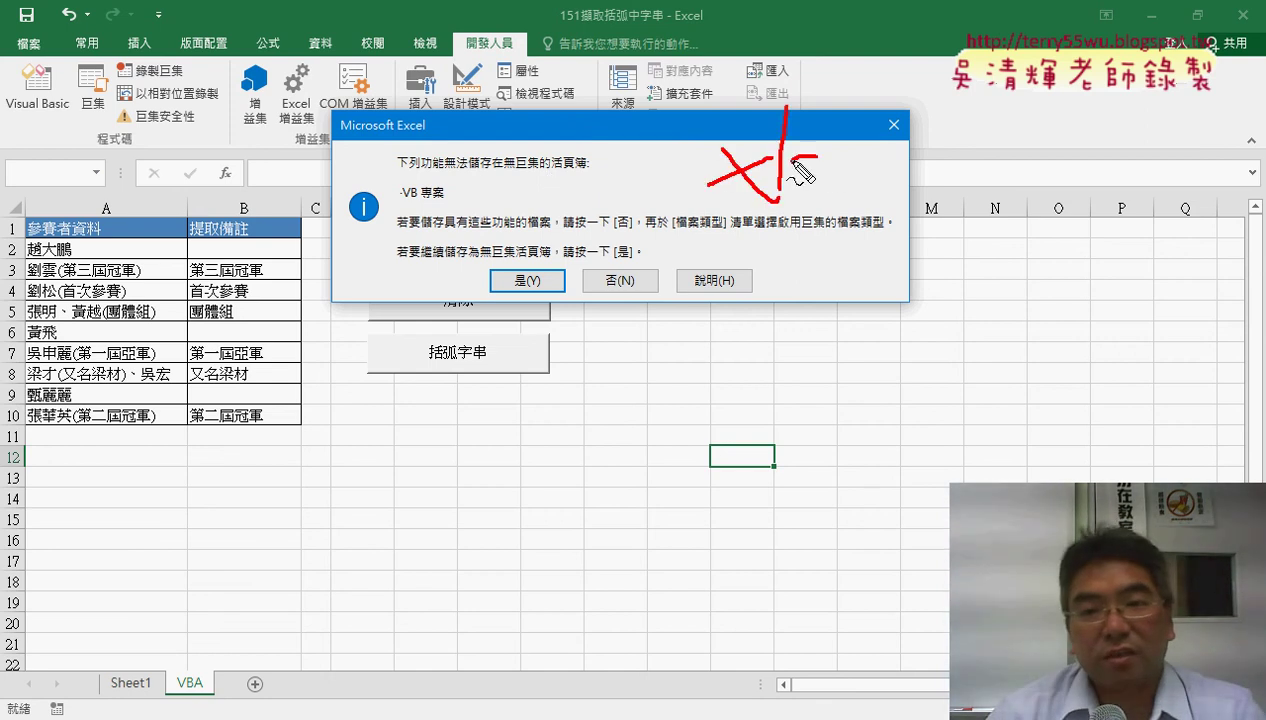
mouse_move(866, 165)
mouse_down()
mouse_move(824, 196)
mouse_move(878, 210)
mouse_up()
drag(497, 175, 545, 172)
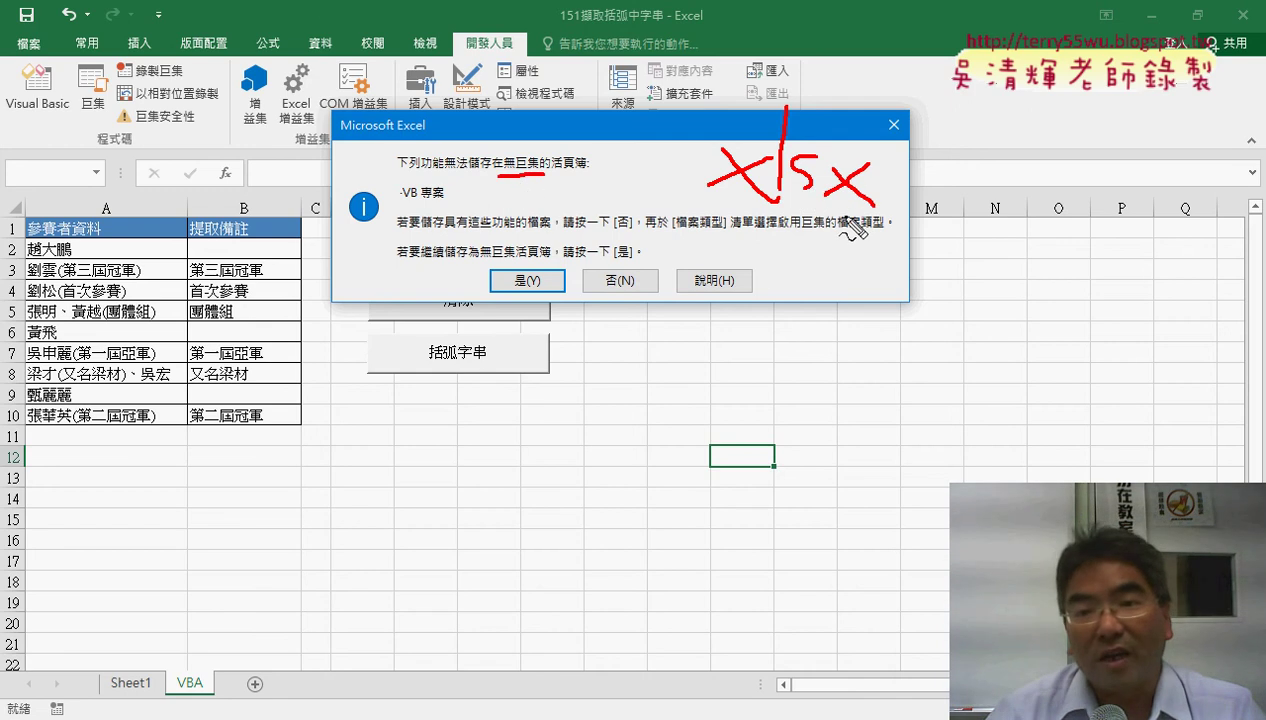
mouse_move(843, 222)
mouse_down()
mouse_move(888, 262)
mouse_move(908, 256)
mouse_up()
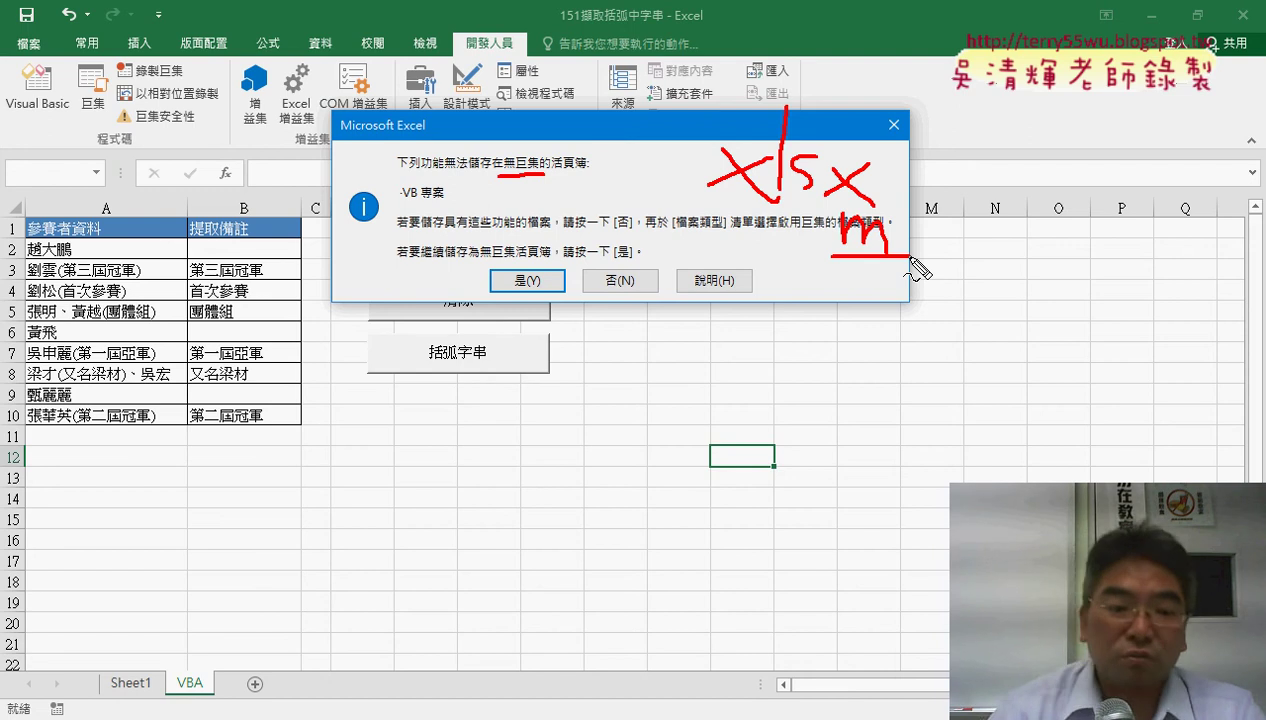
right_click(911, 268)
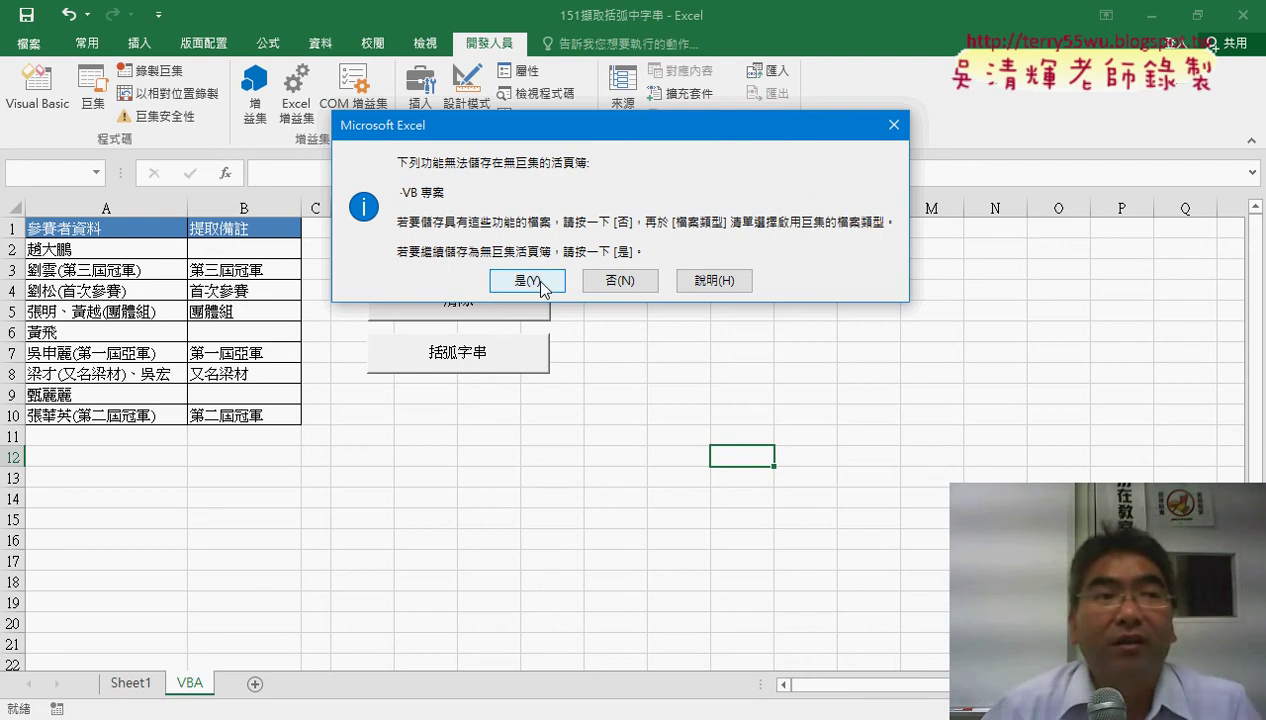
click(624, 284)
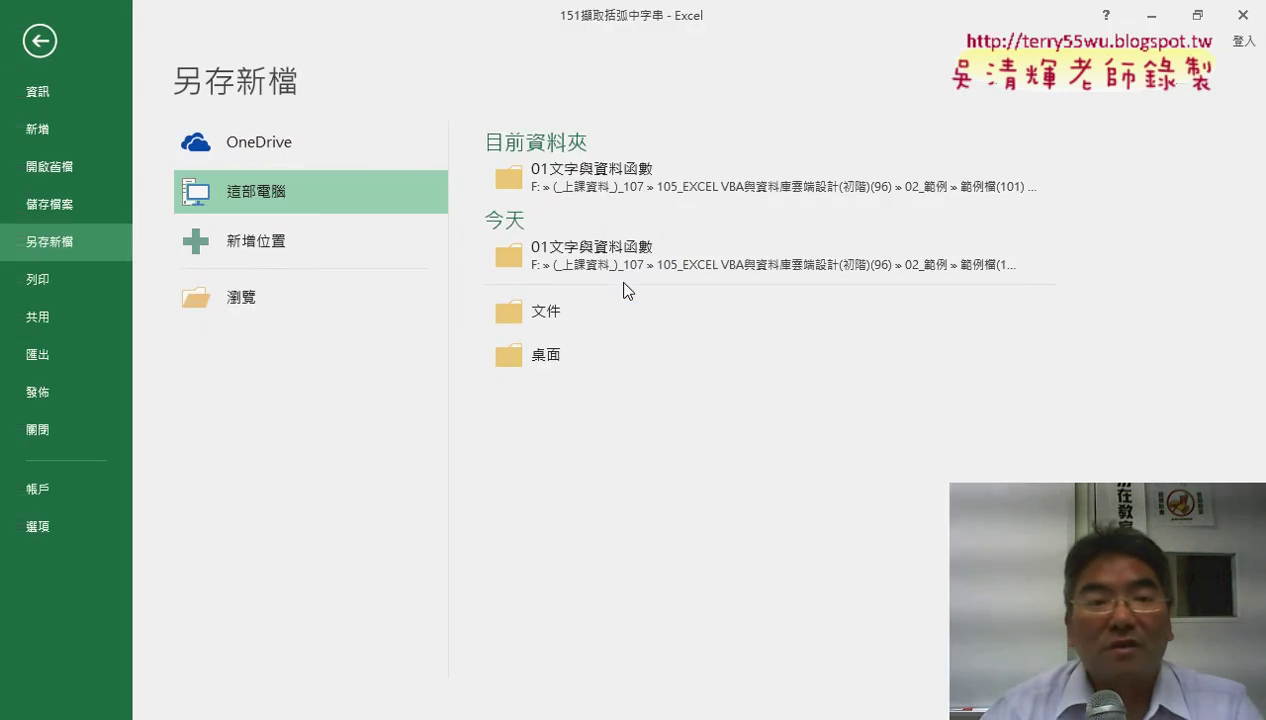
Save 151擷取括弧中字串 with file type Excel 啟用巨集的活頁簿 (.xlsm) via the Browse dialog
click(300, 297)
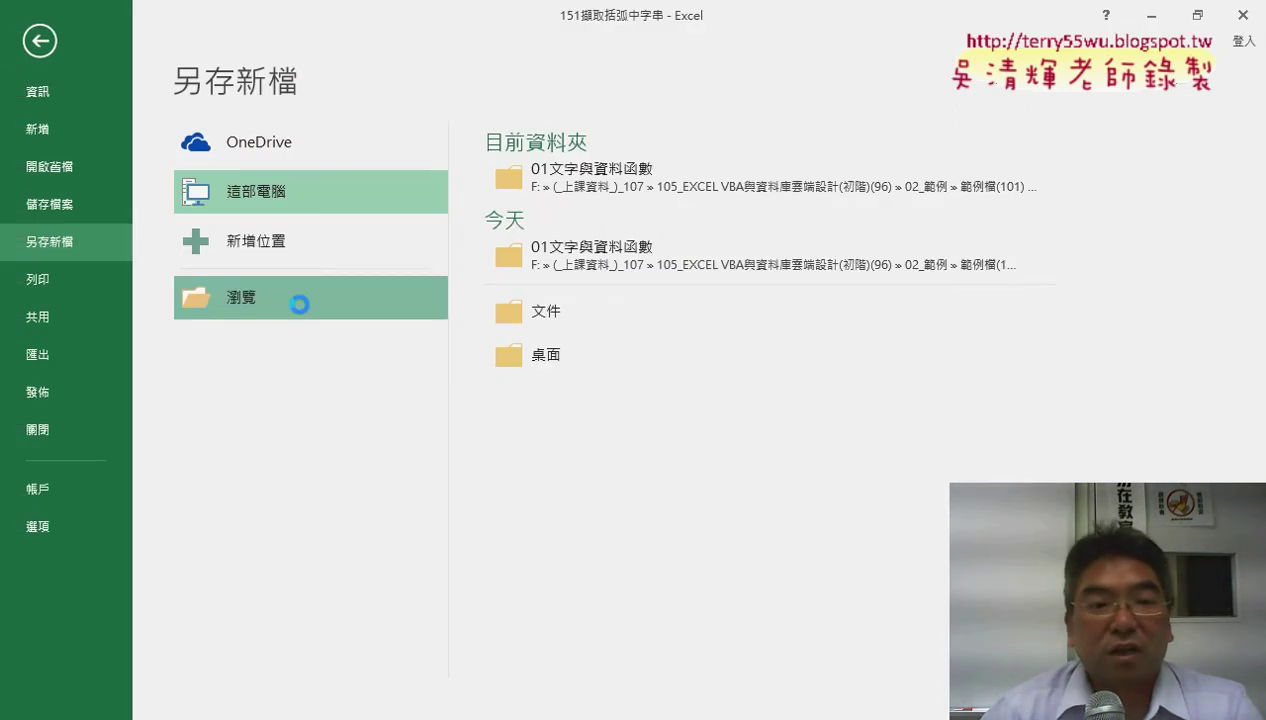
drag(379, 15, 799, 32)
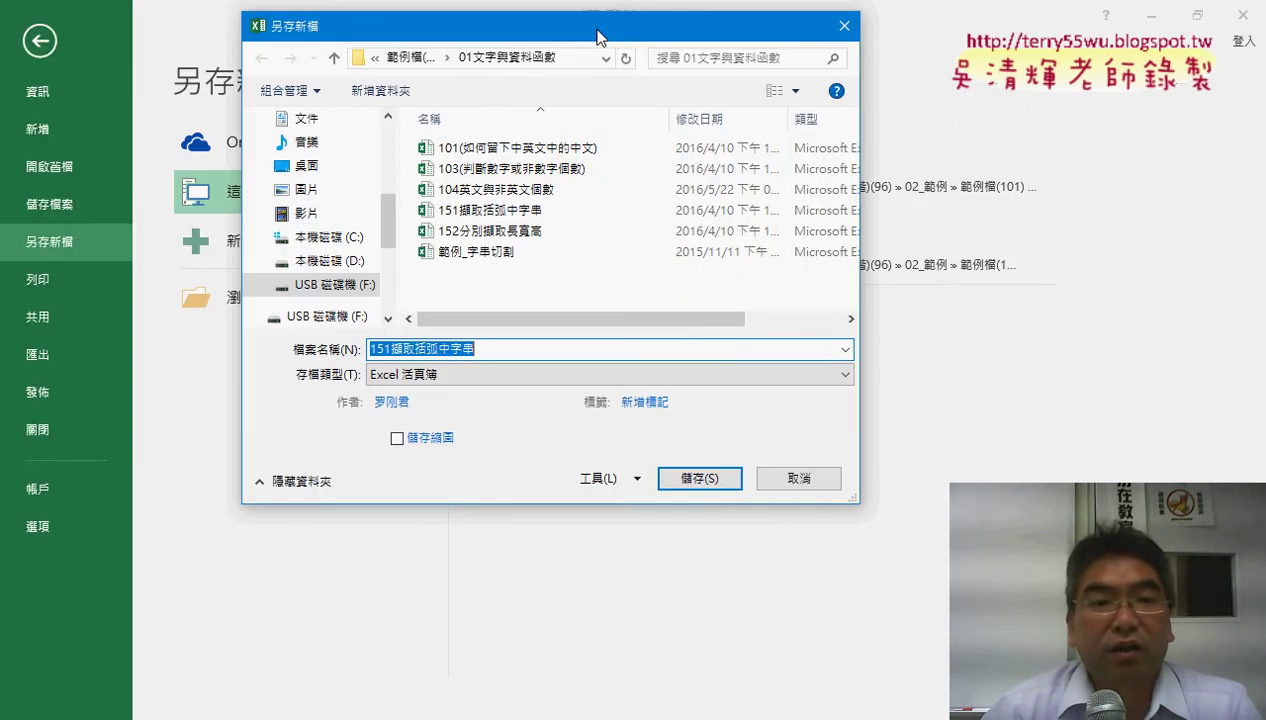
click(625, 379)
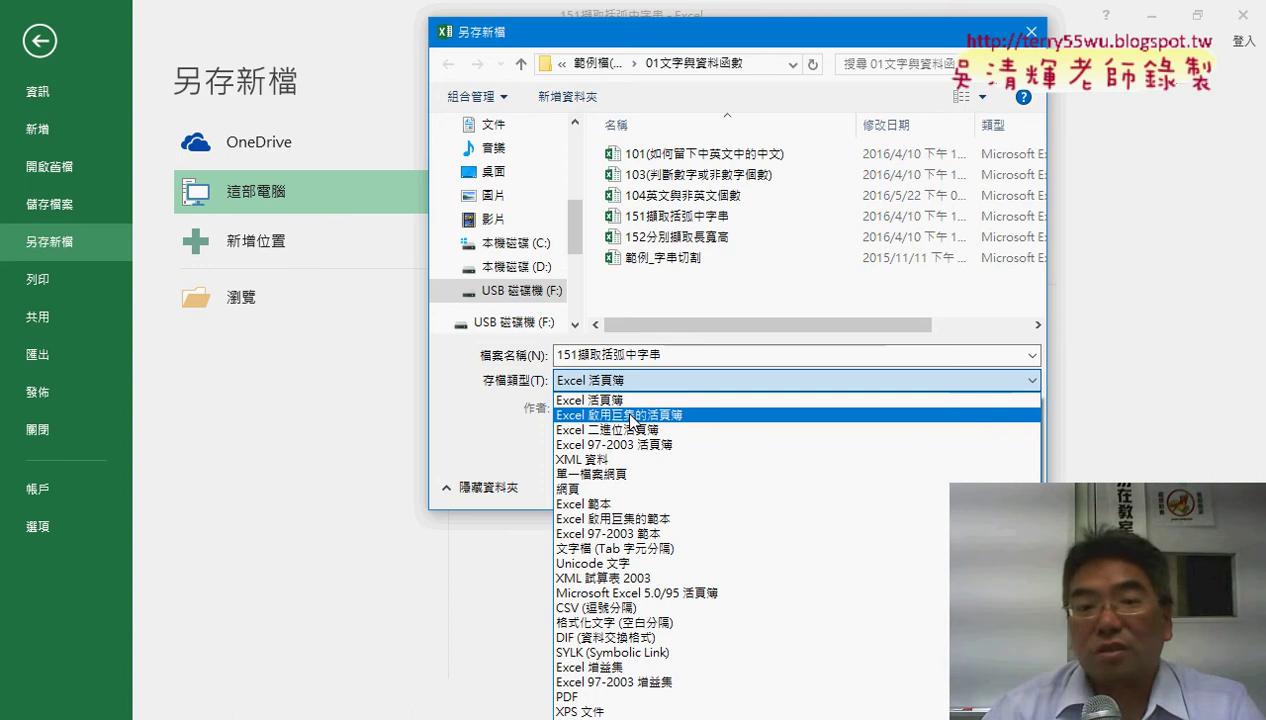
click(630, 415)
click(628, 381)
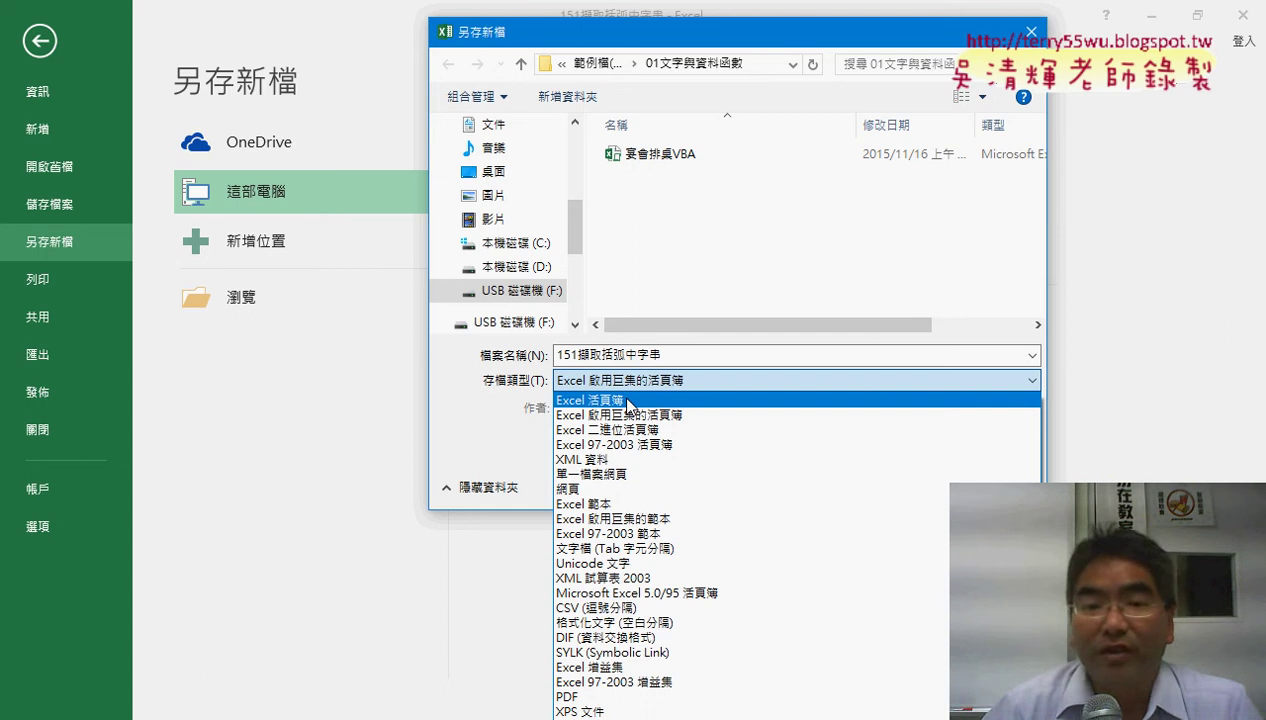
click(627, 400)
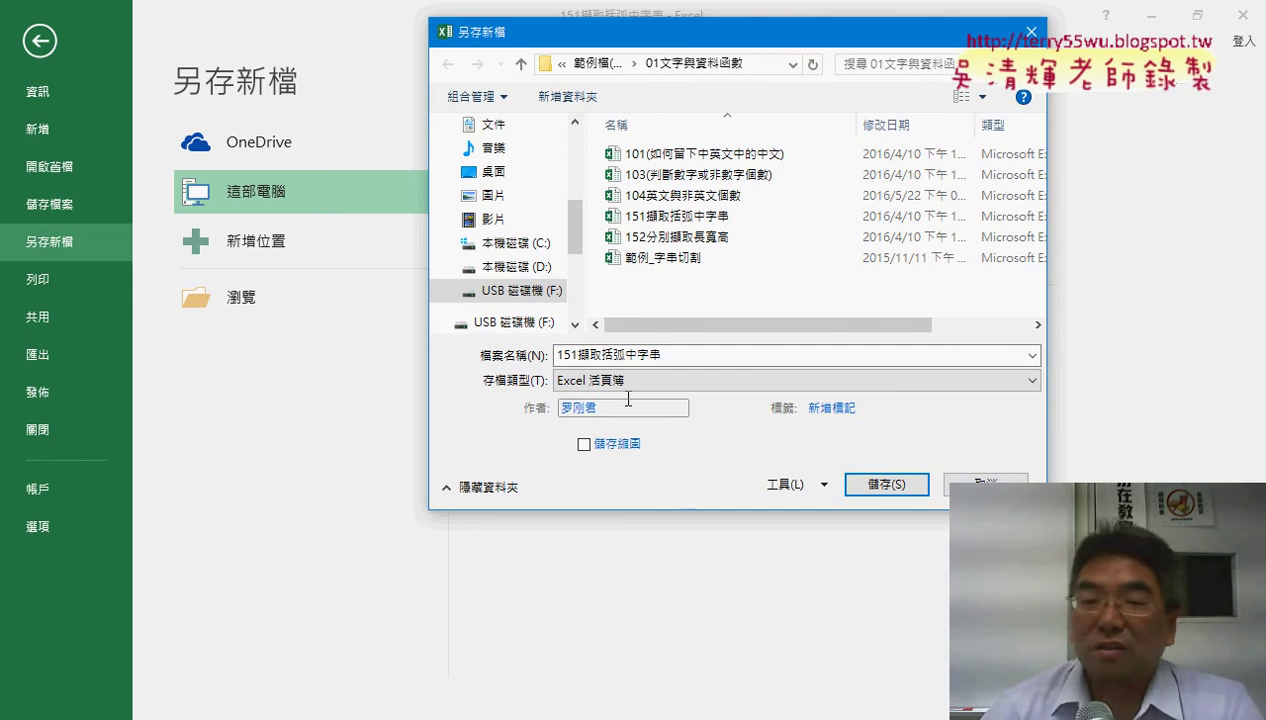
click(625, 381)
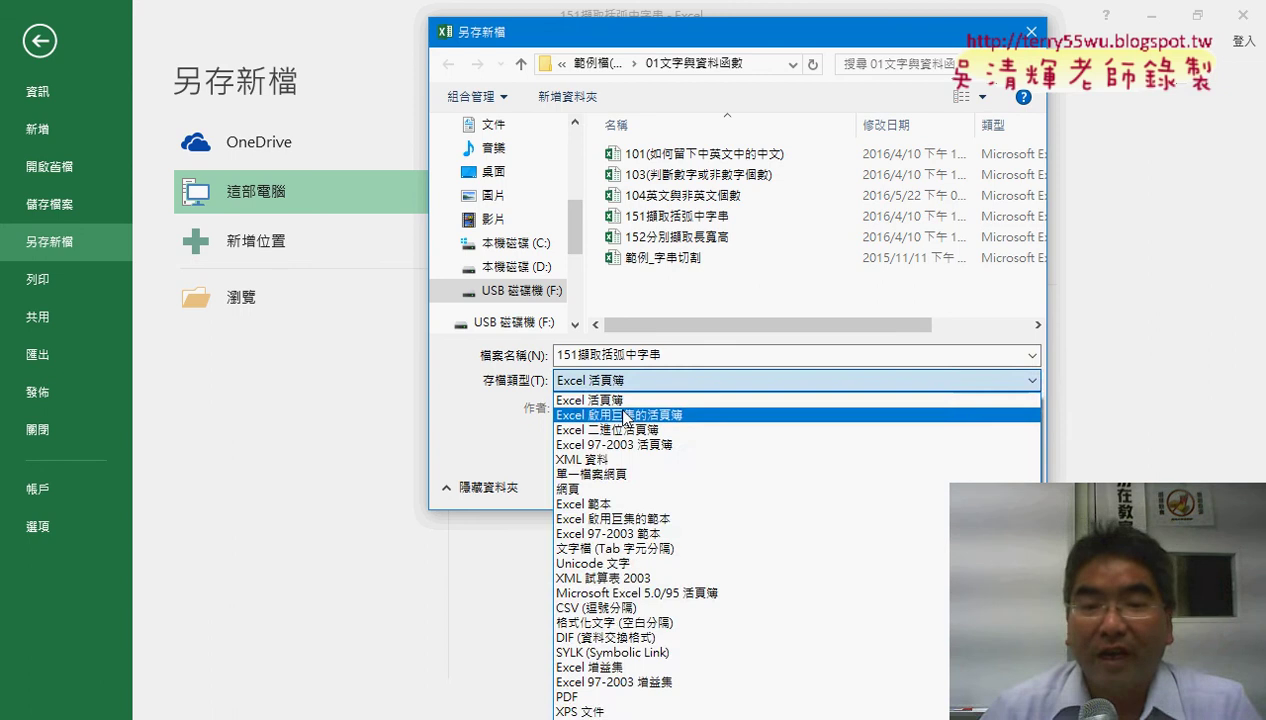
click(625, 415)
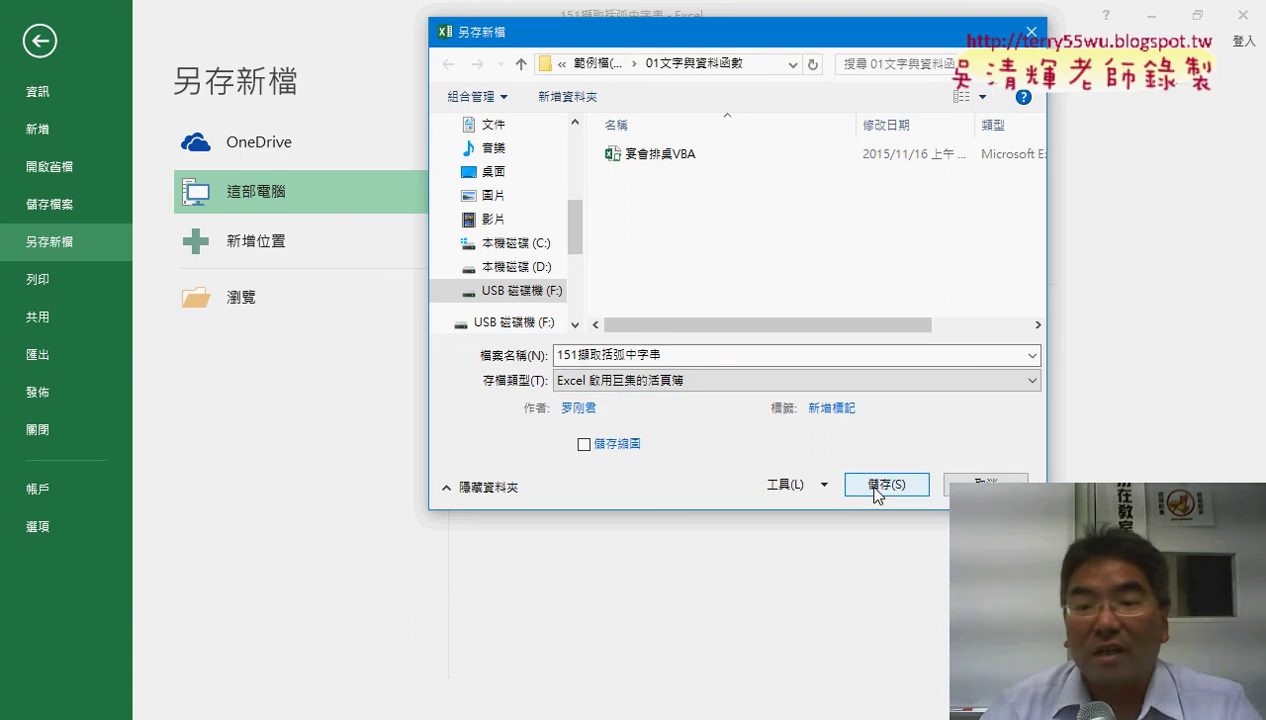
click(874, 488)
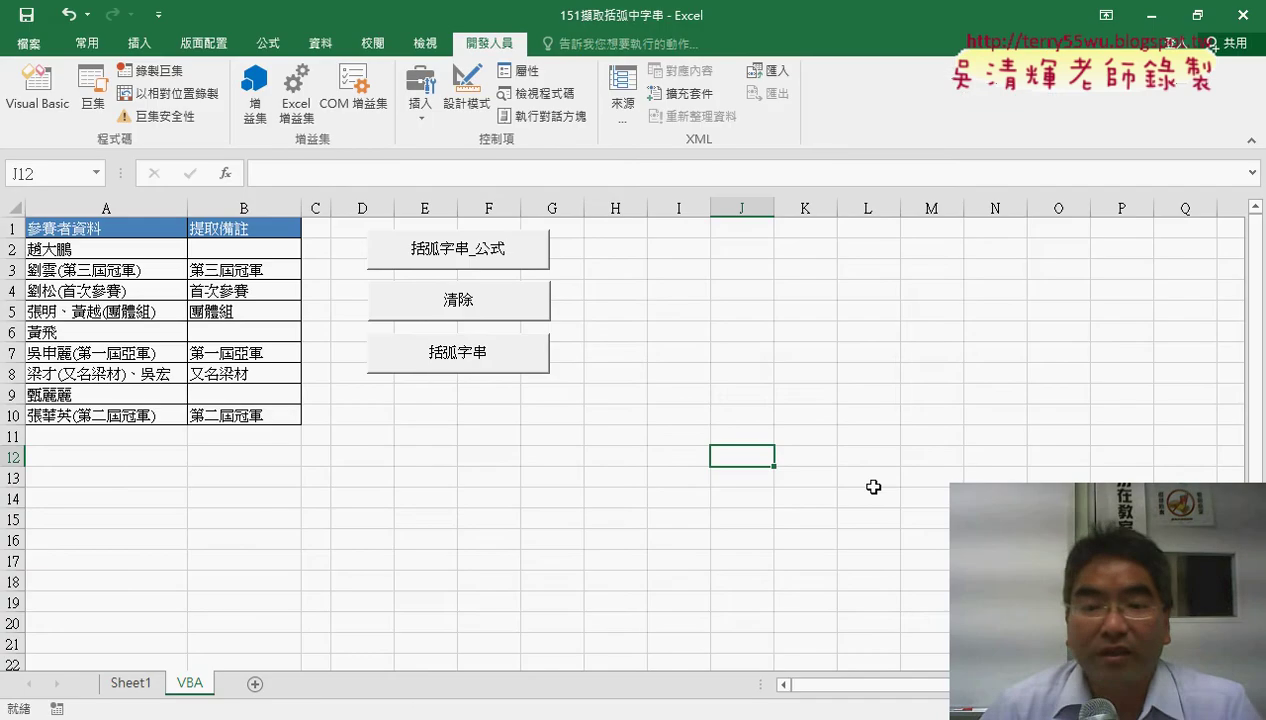
click(268, 716)
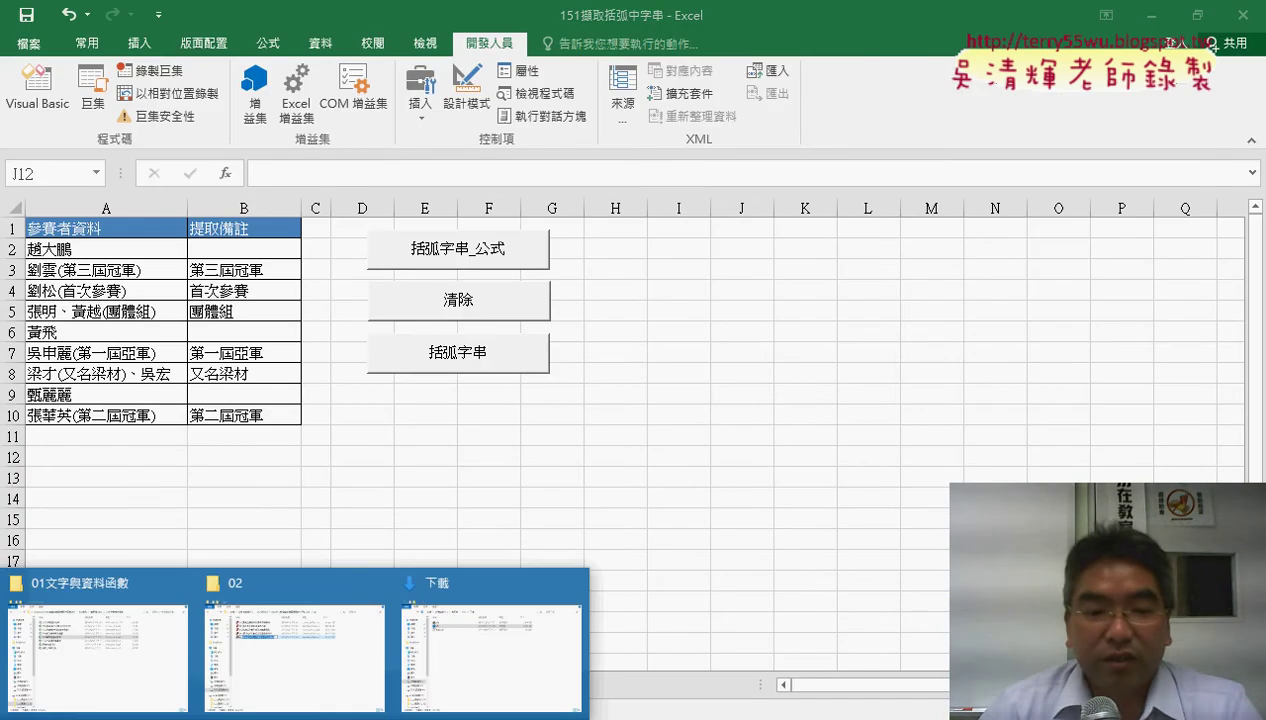
click(135, 685)
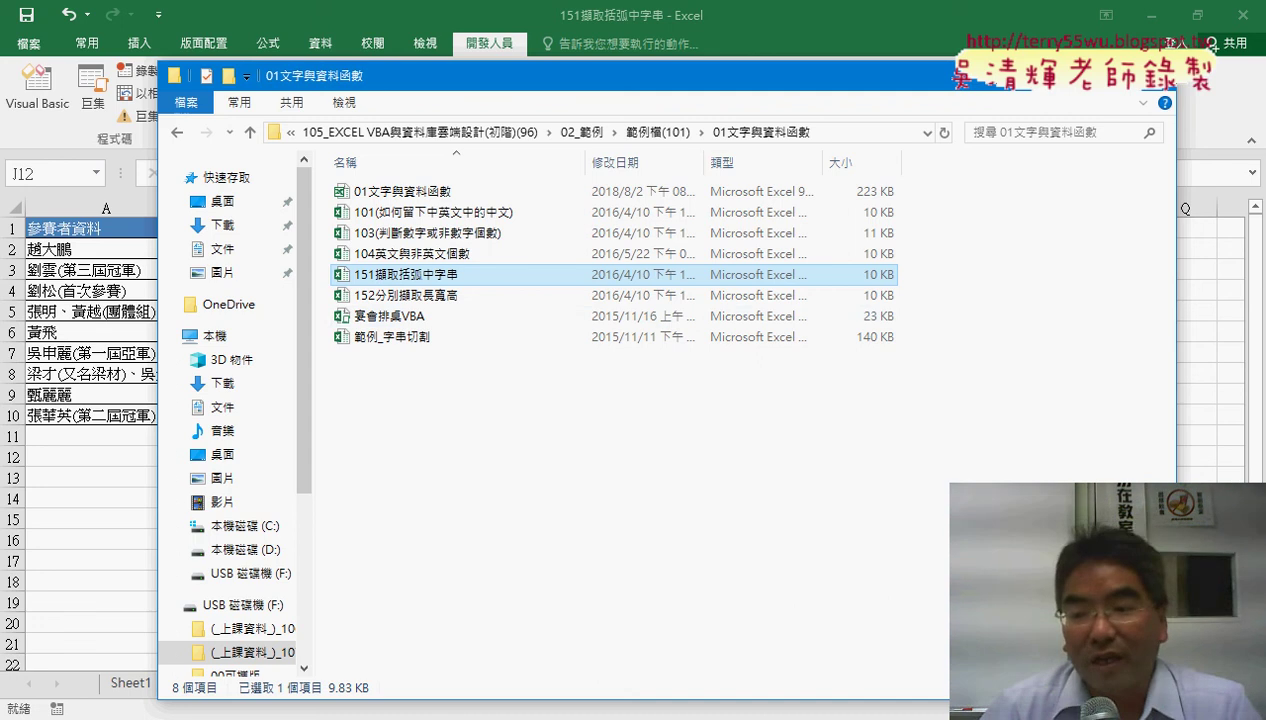
key(ctrl+shift+2)
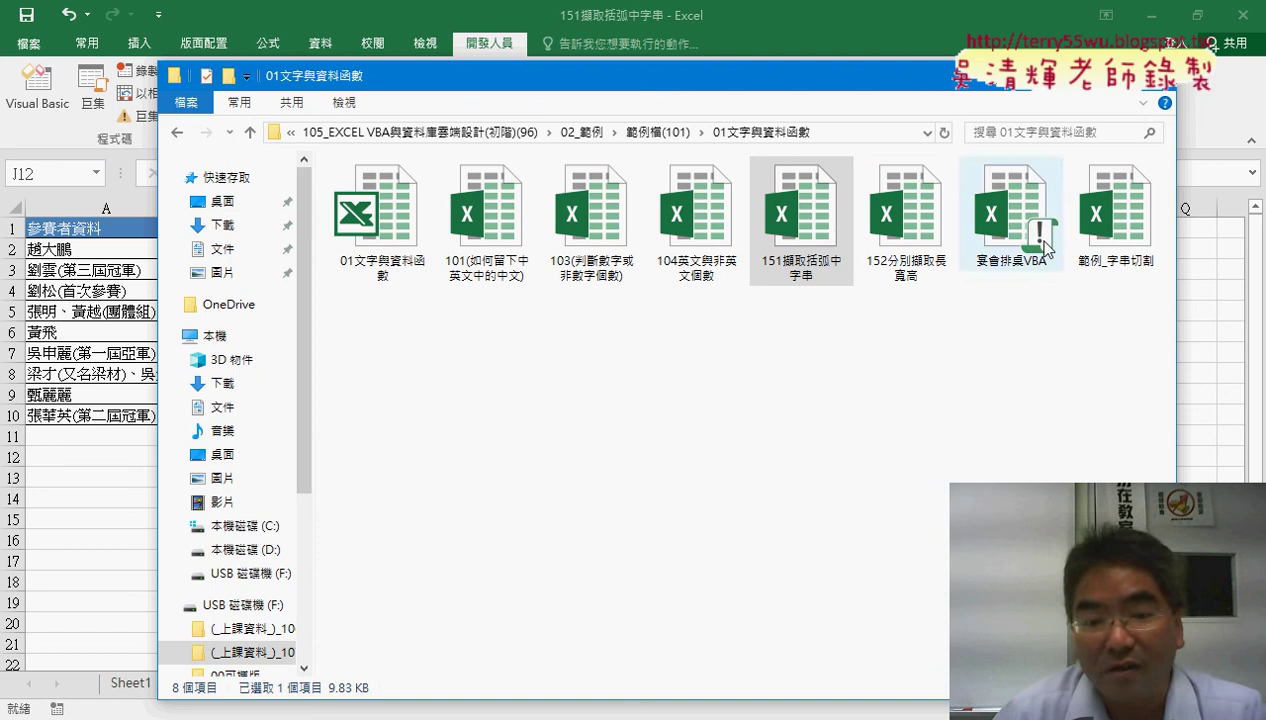
key(alt+F4)
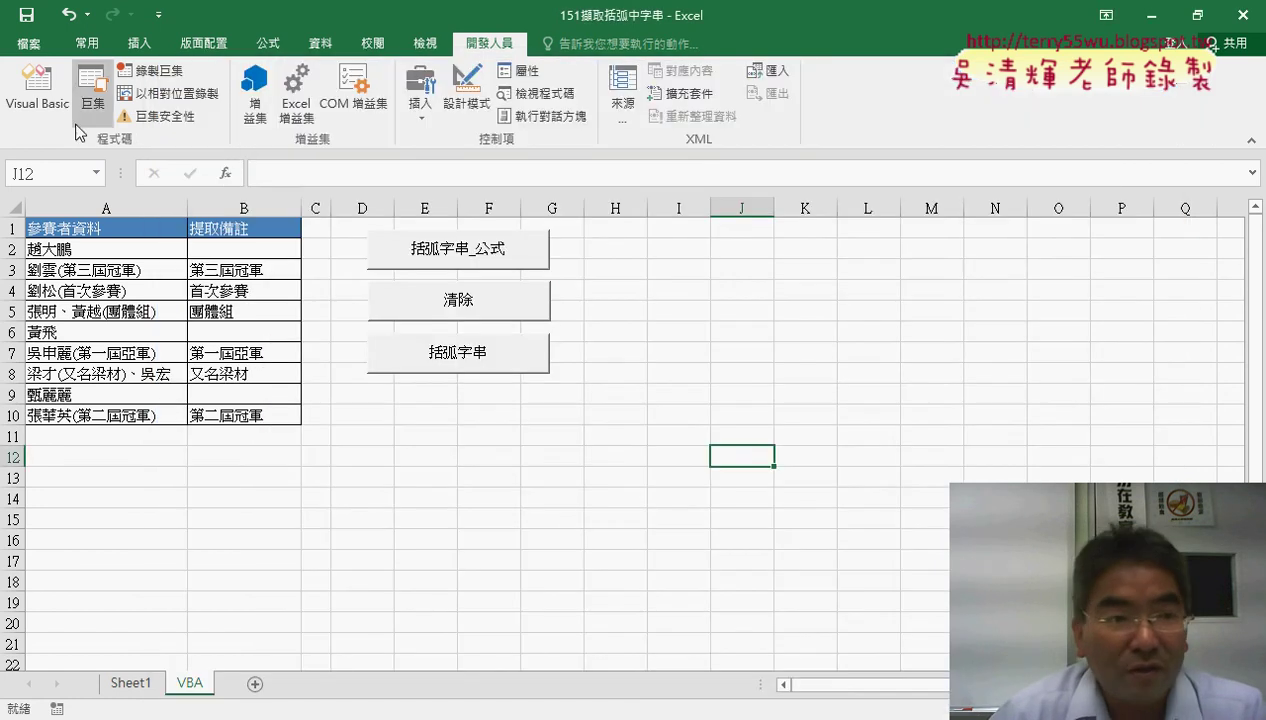
Reopen the Save As browse dialog and select the 01文字與資料函數 part of the folder path
click(29, 38)
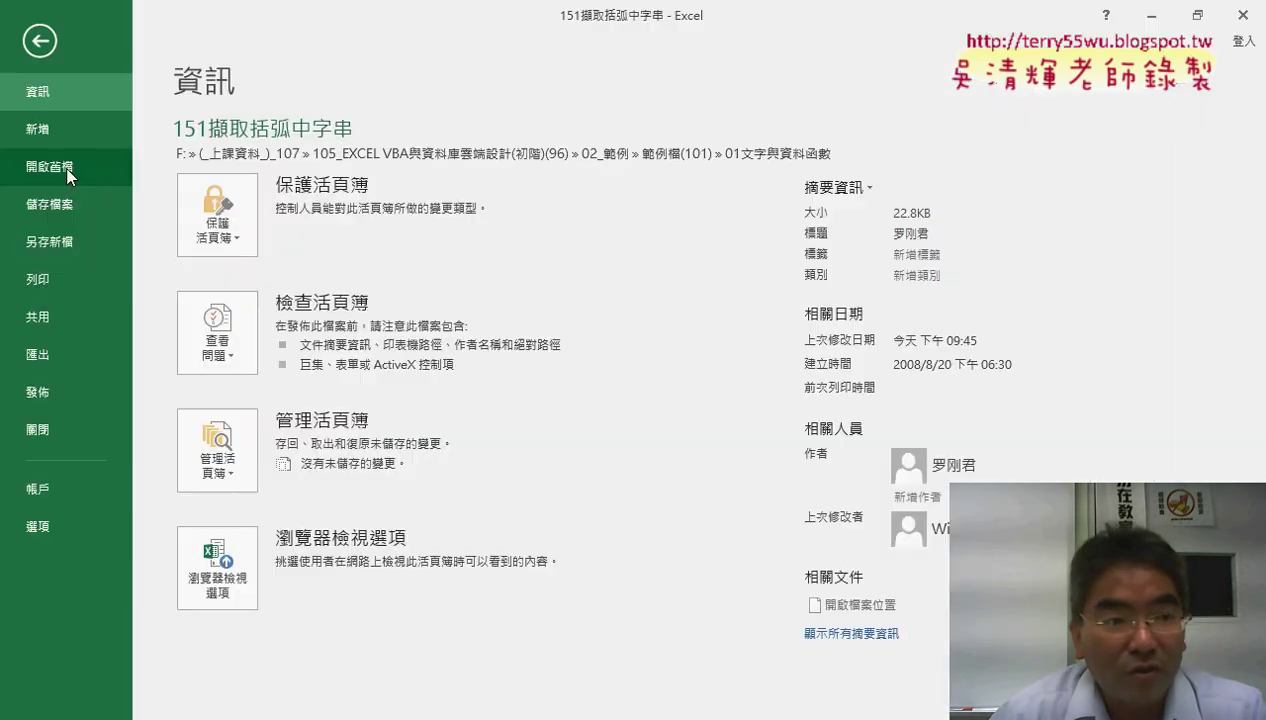
click(60, 245)
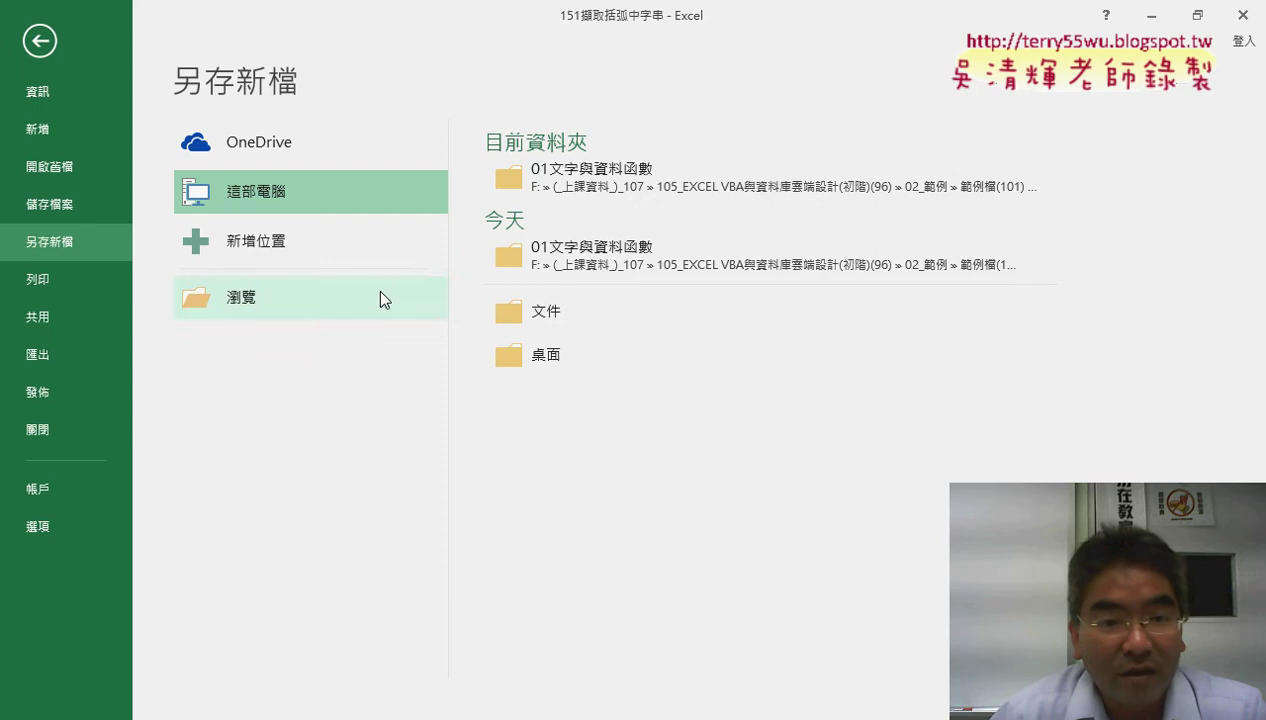
click(277, 298)
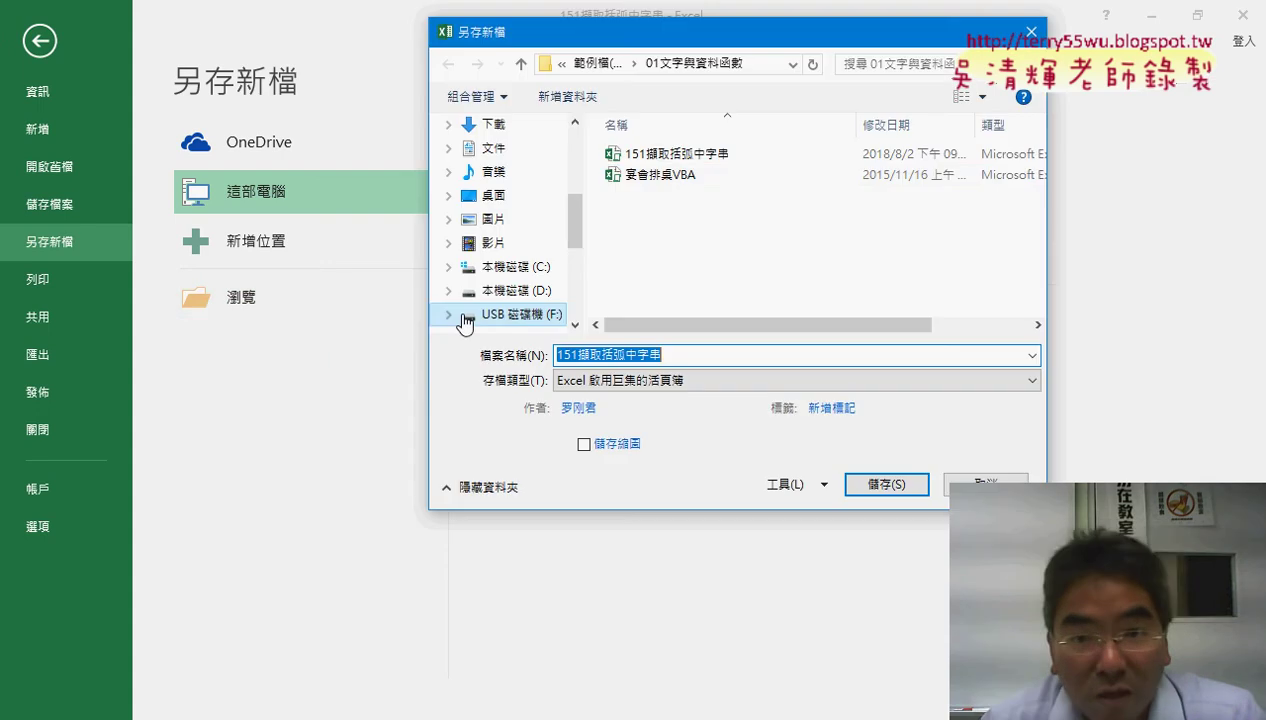
click(792, 64)
click(627, 66)
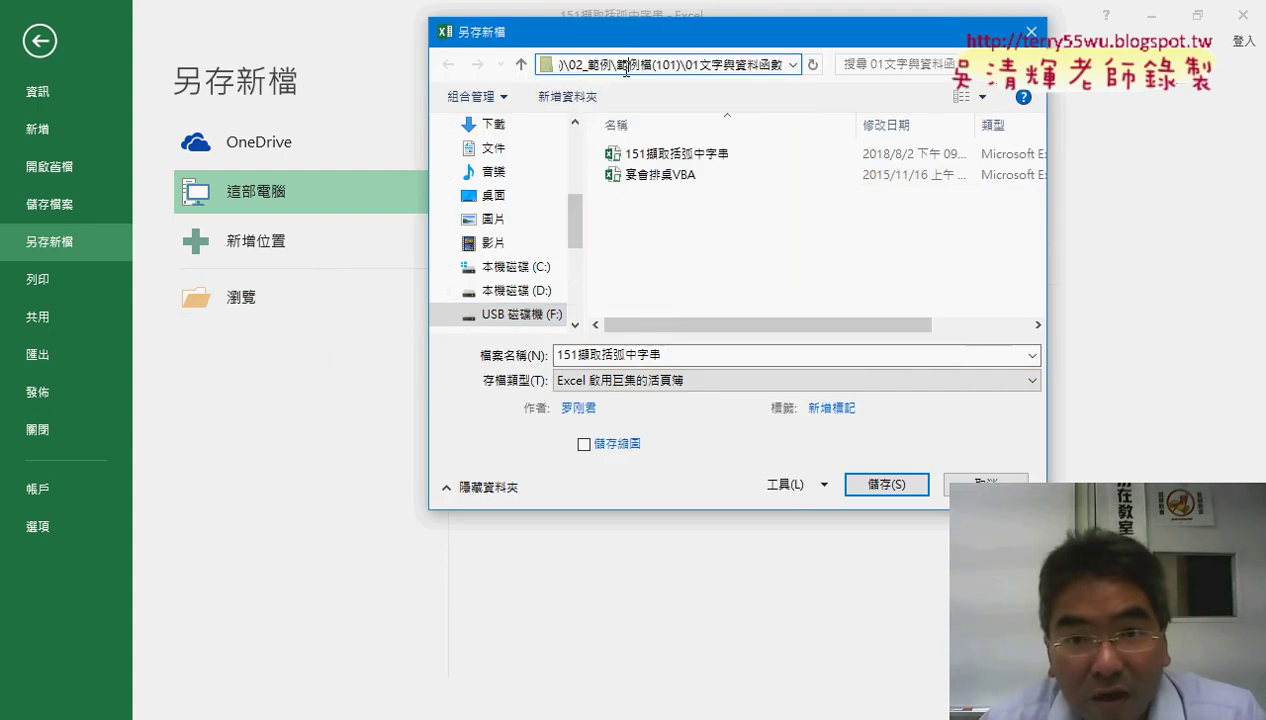
drag(685, 65, 829, 68)
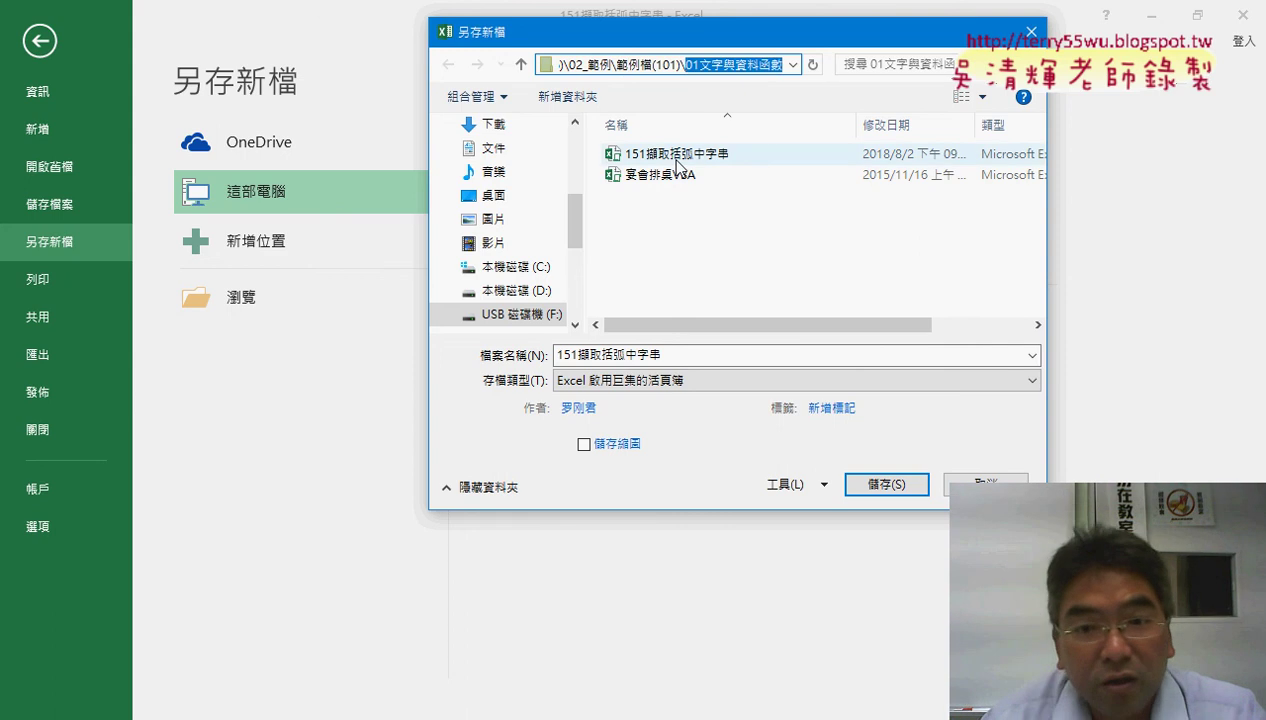
Switch the dialog view to Large Icons, cancel it, and list the open File Explorer windows
click(982, 98)
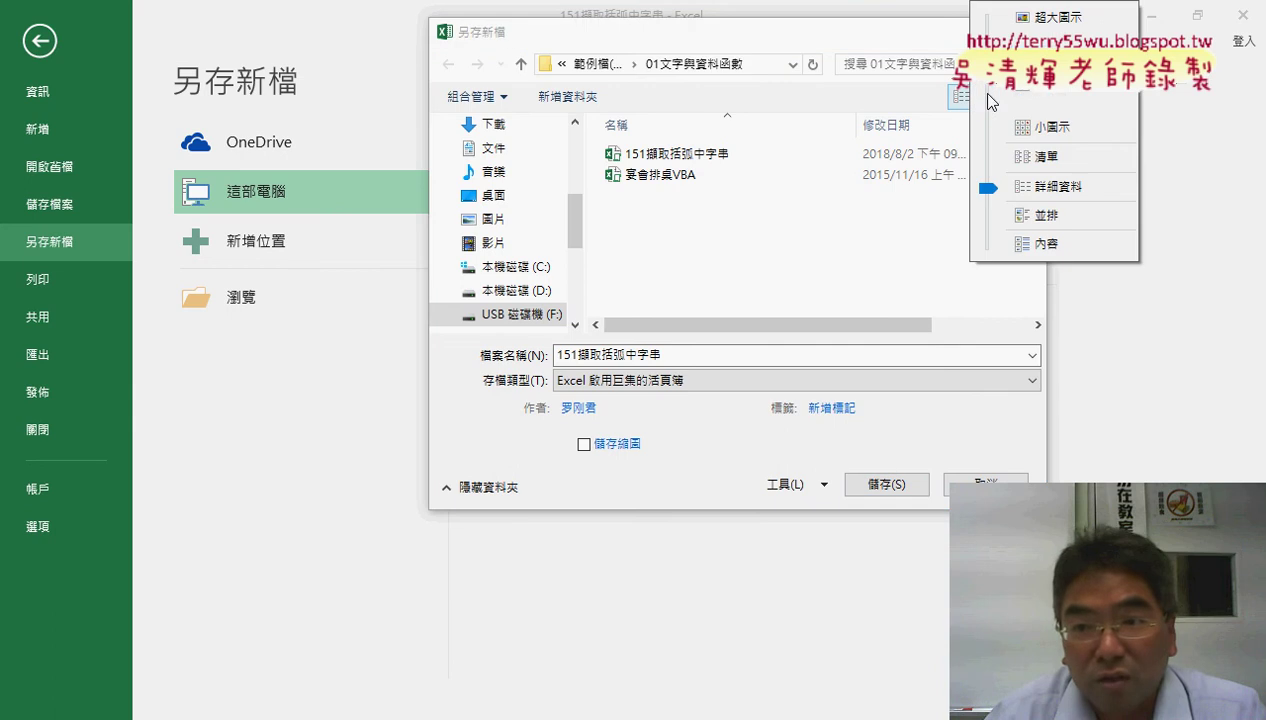
click(1050, 45)
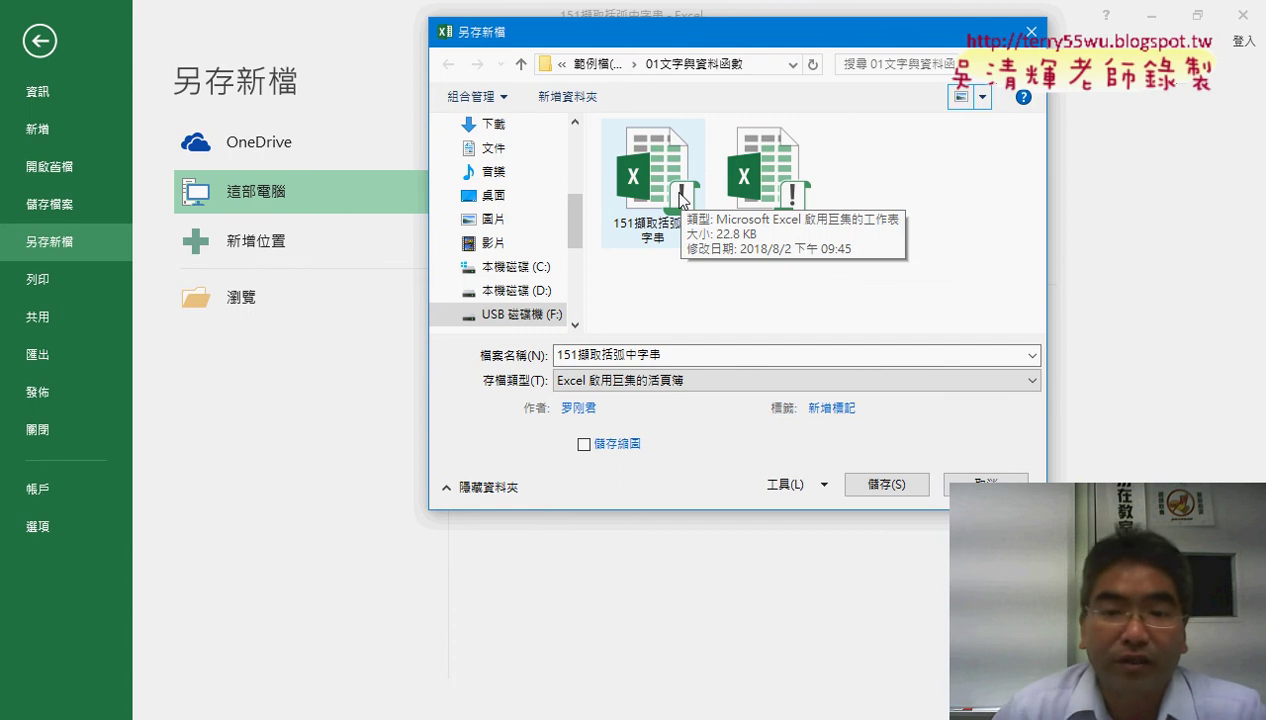
click(985, 484)
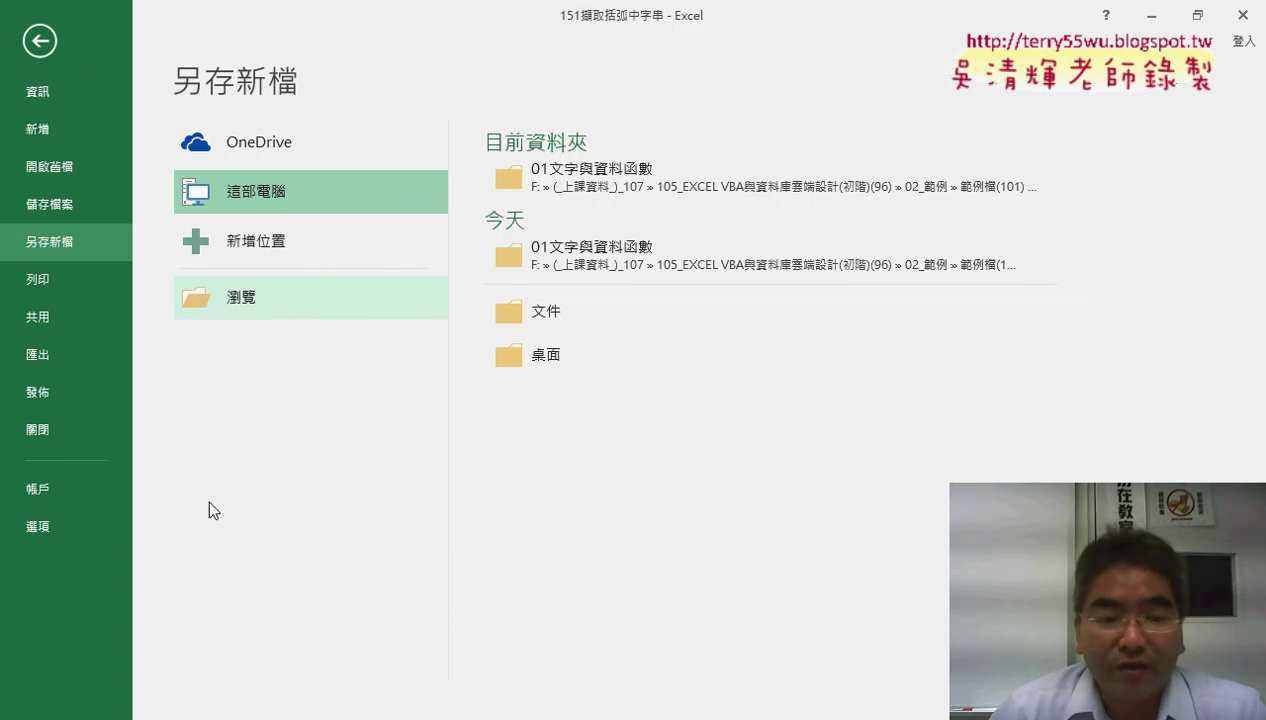
click(295, 715)
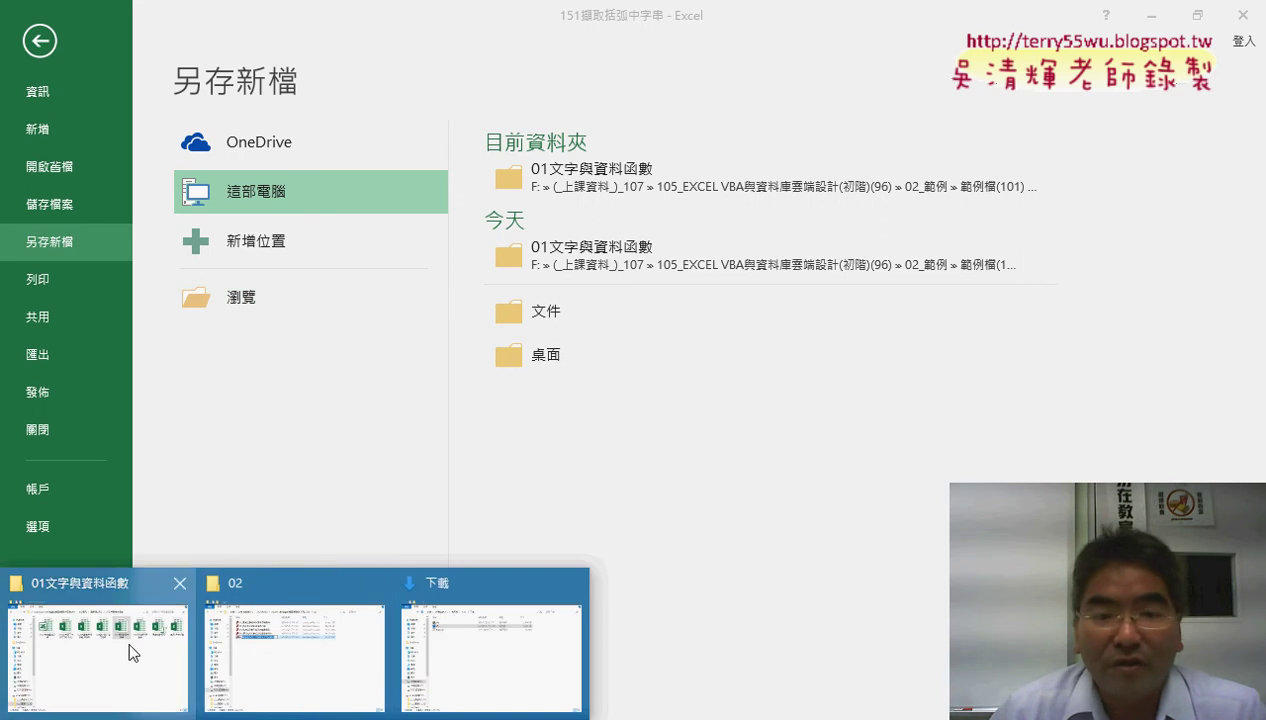
Open the 範例_字串切割 example workbook from the 01文字與資料函數 Explorer folder
click(130, 648)
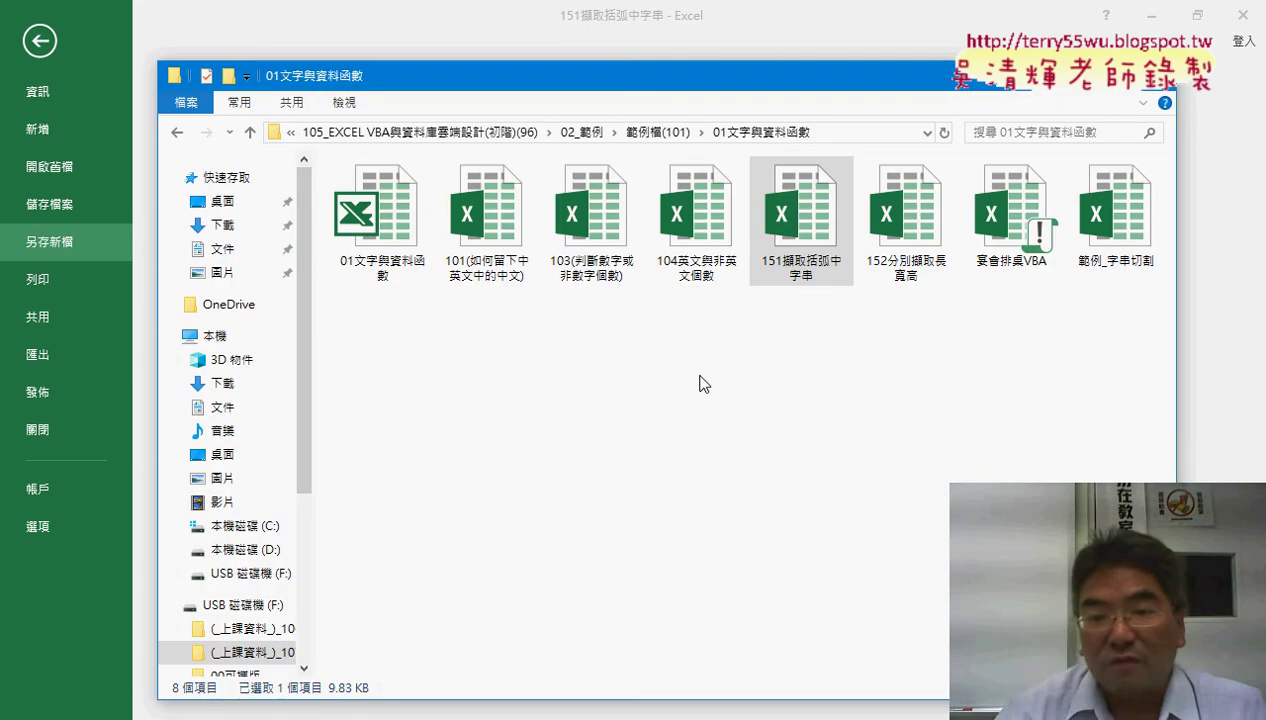
click(937, 249)
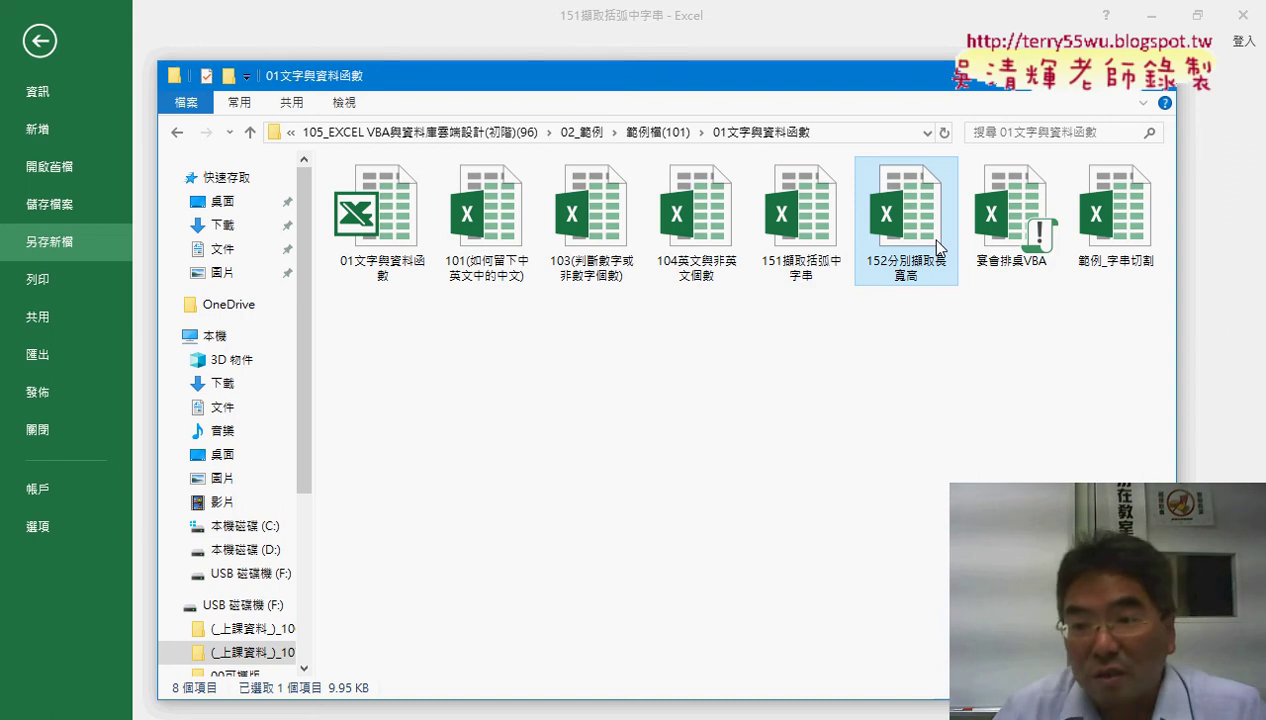
double_click(1120, 255)
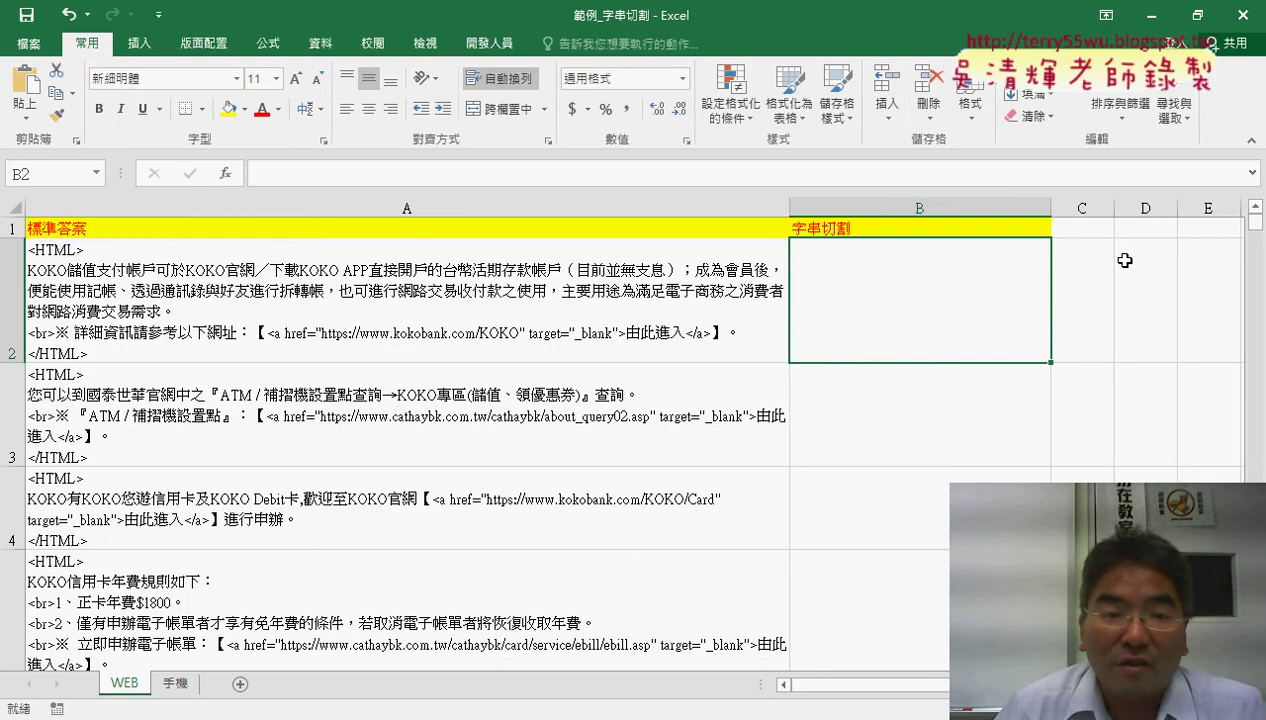
click(573, 310)
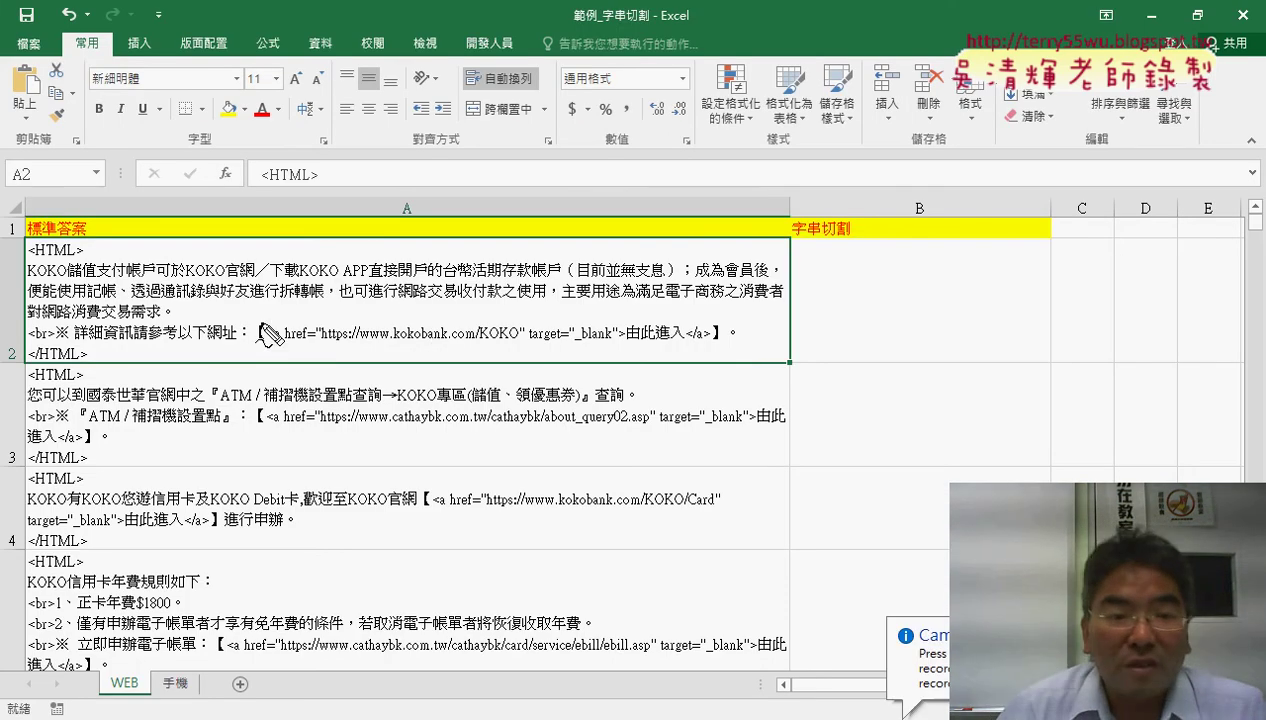
drag(263, 326, 268, 348)
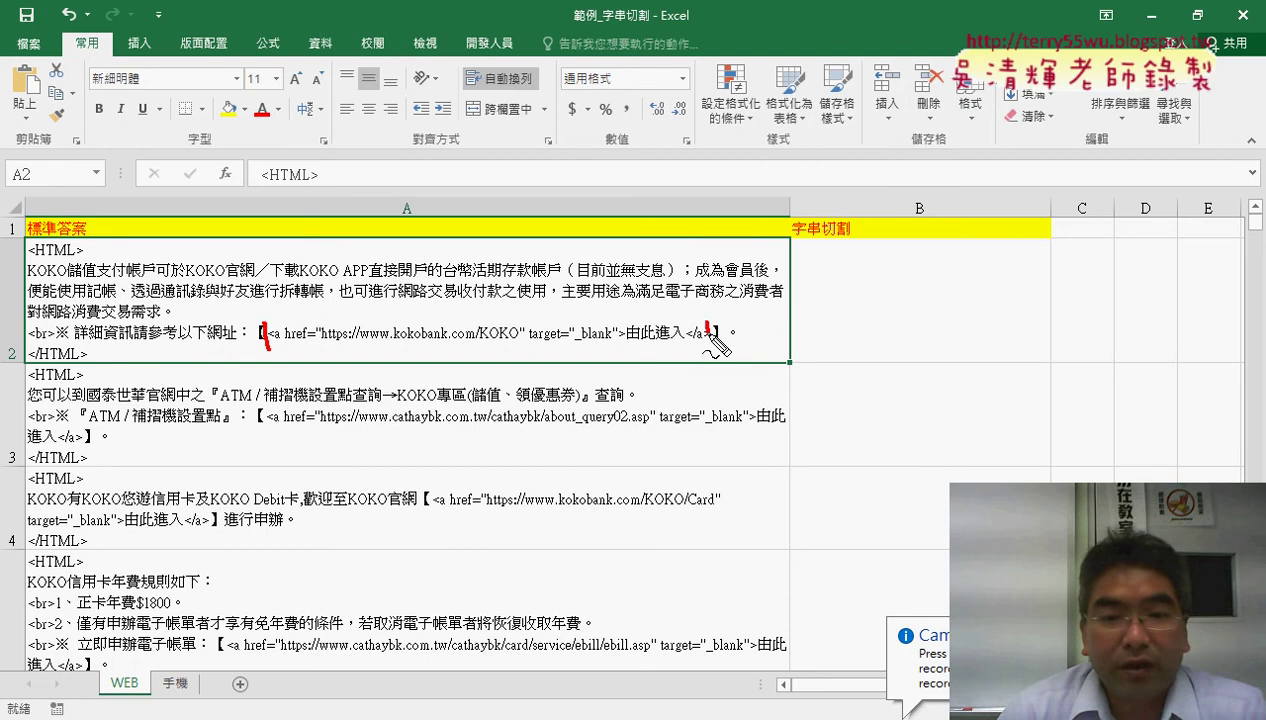
drag(522, 300, 930, 235)
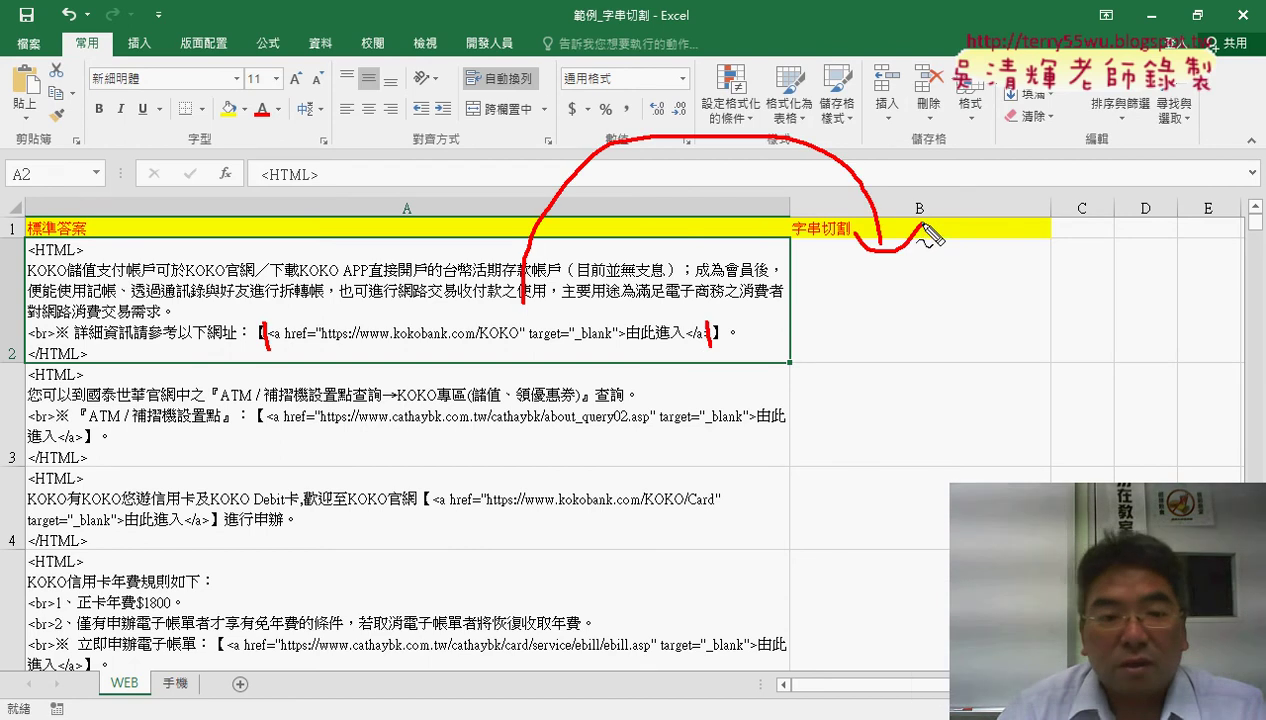
drag(322, 350, 640, 352)
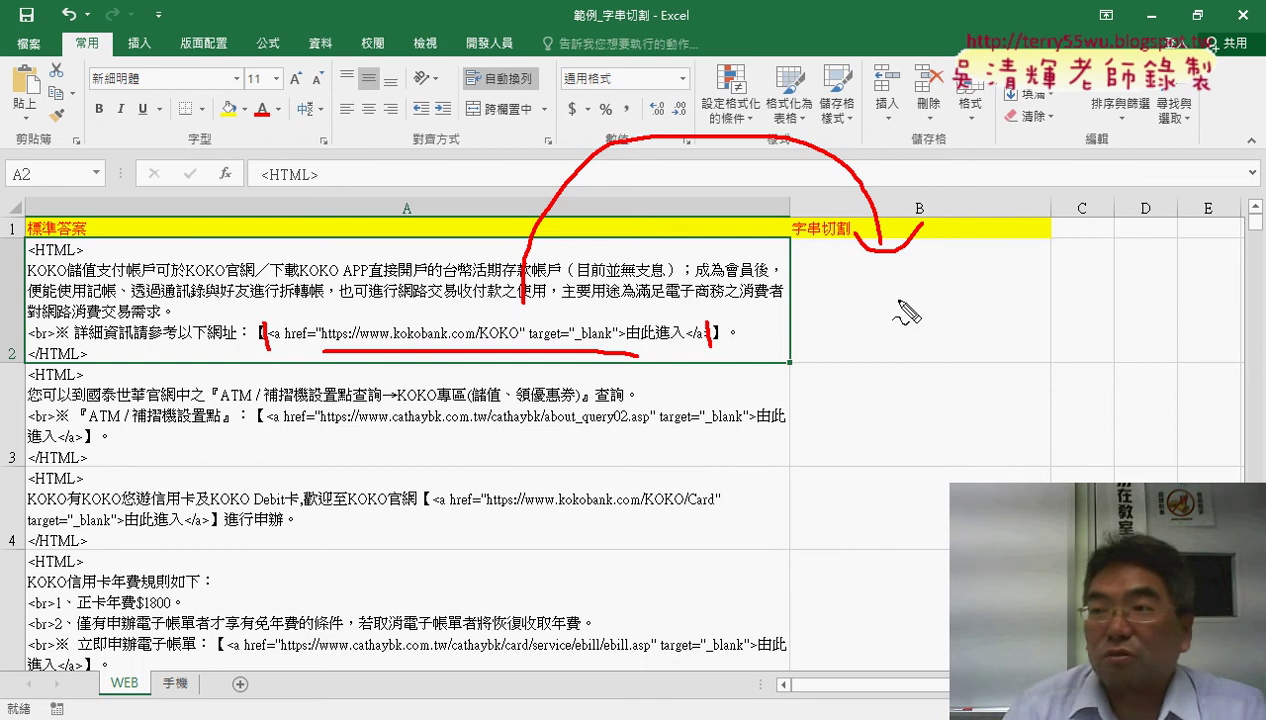
drag(918, 230, 980, 342)
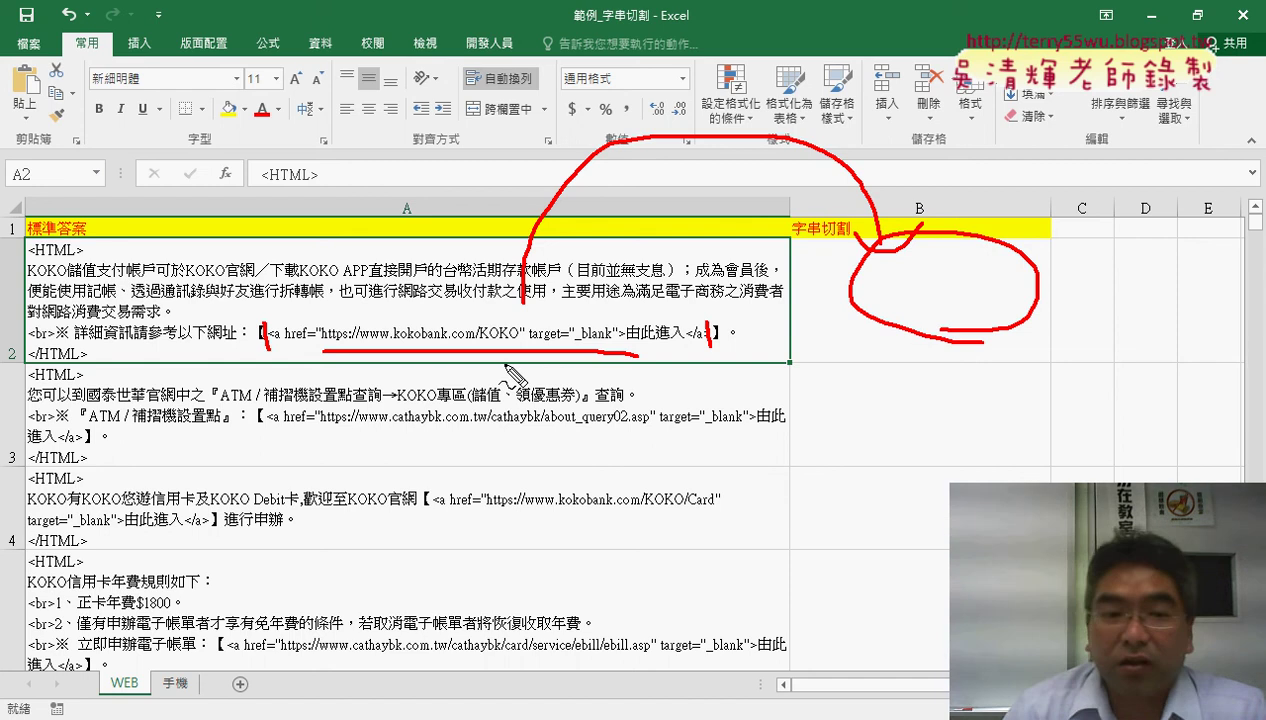
key(Escape)
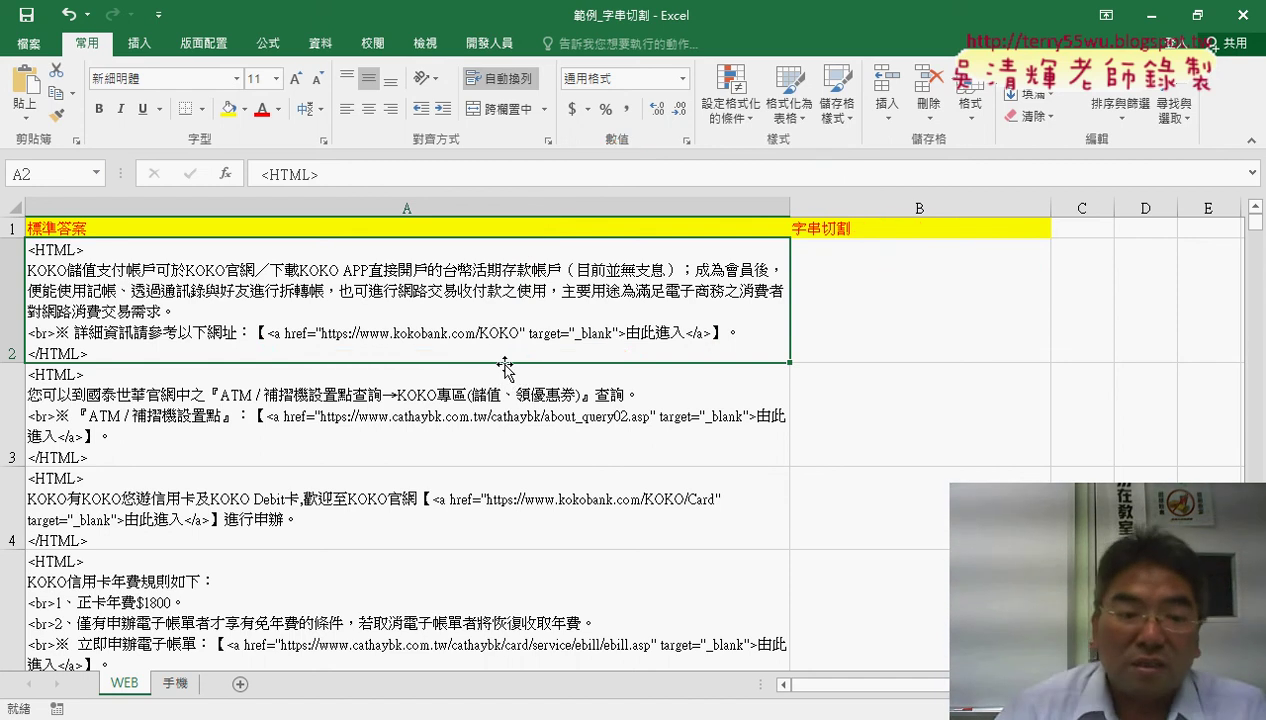
click(545, 422)
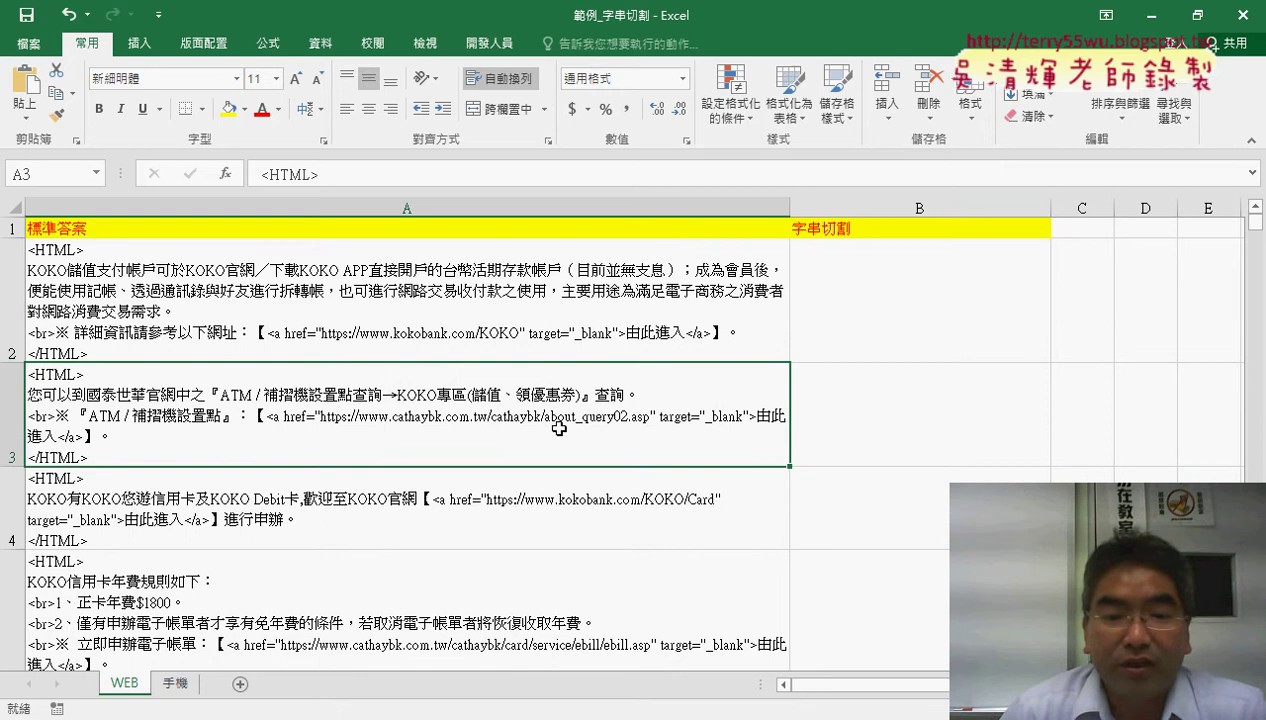
scroll(553, 423, down, 3)
scroll(561, 424, down, 2)
scroll(561, 424, down, 2)
scroll(545, 422, down, 1)
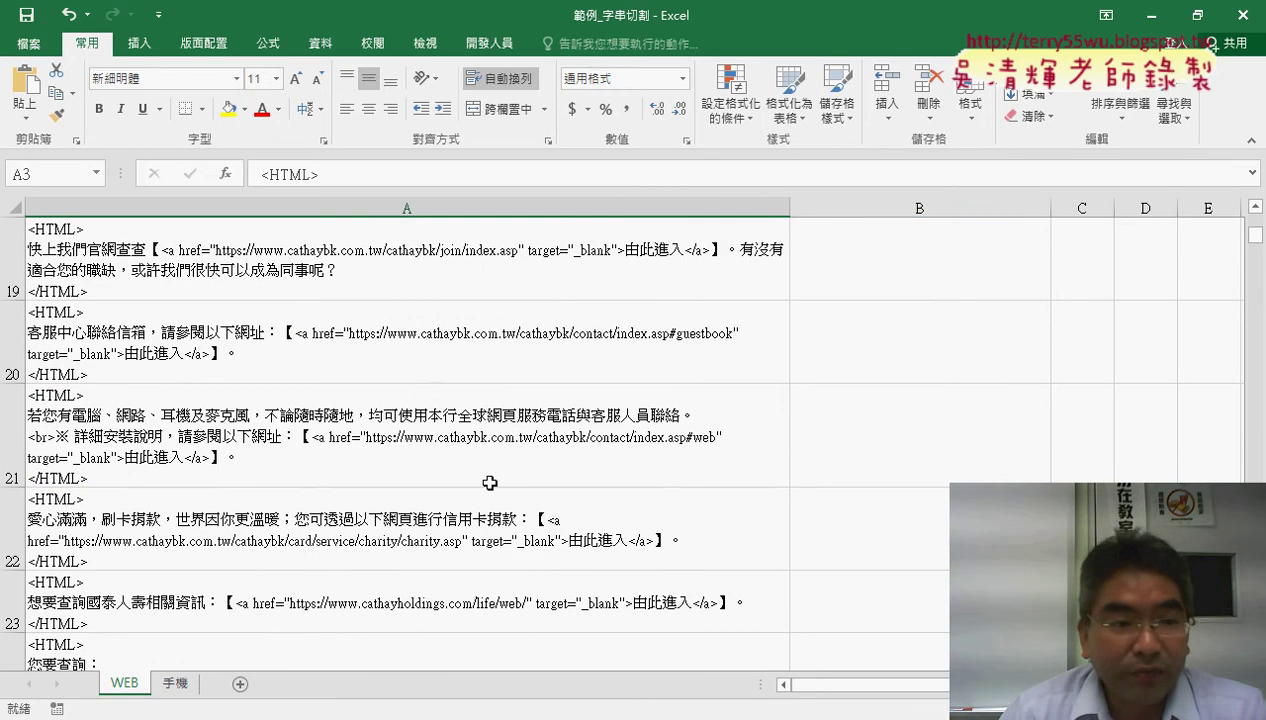
scroll(490, 483, up, 3)
click(315, 412)
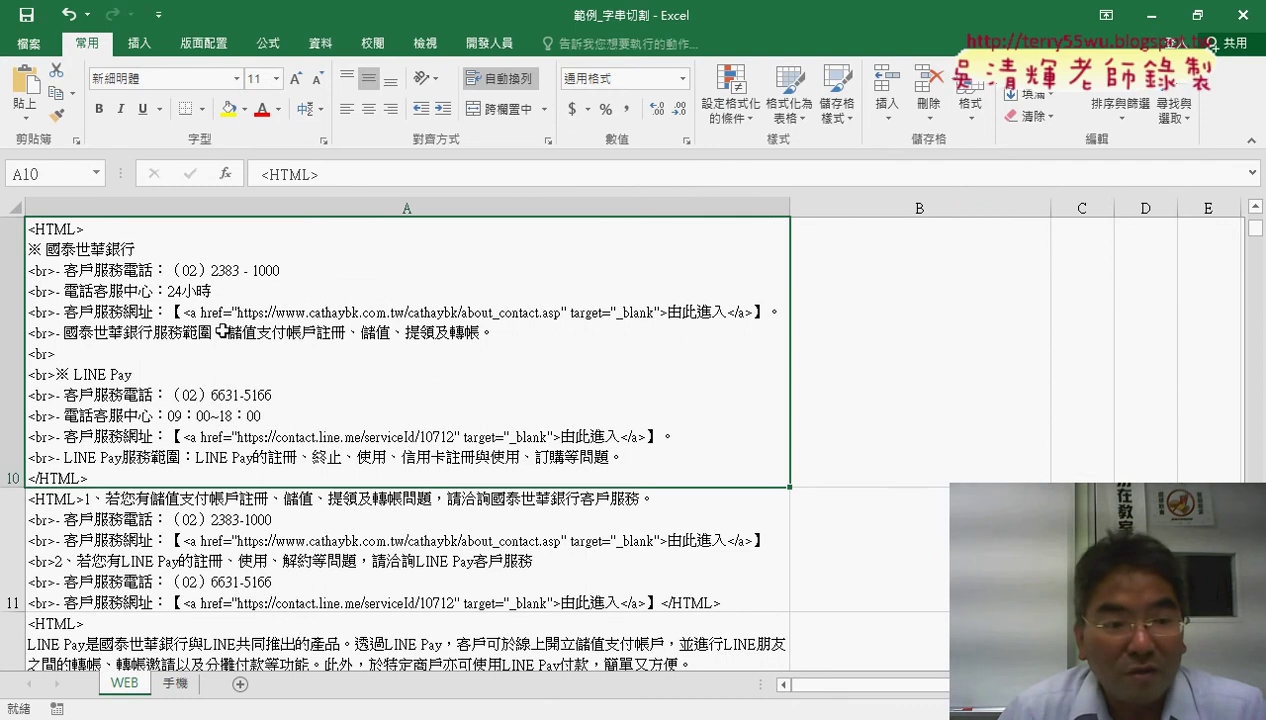
click(320, 563)
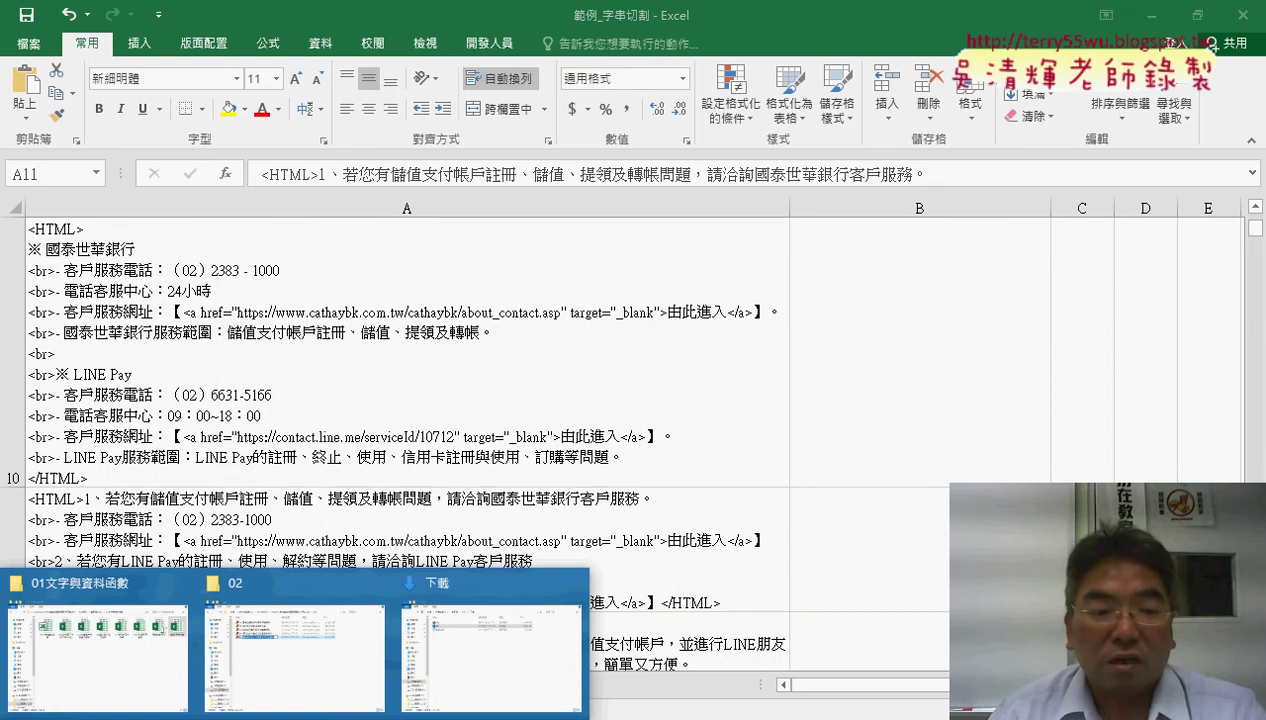
From the 01文字與資料函數 window, go back to 範例檔(101) and open the 02邏輯函數 folder
click(130, 660)
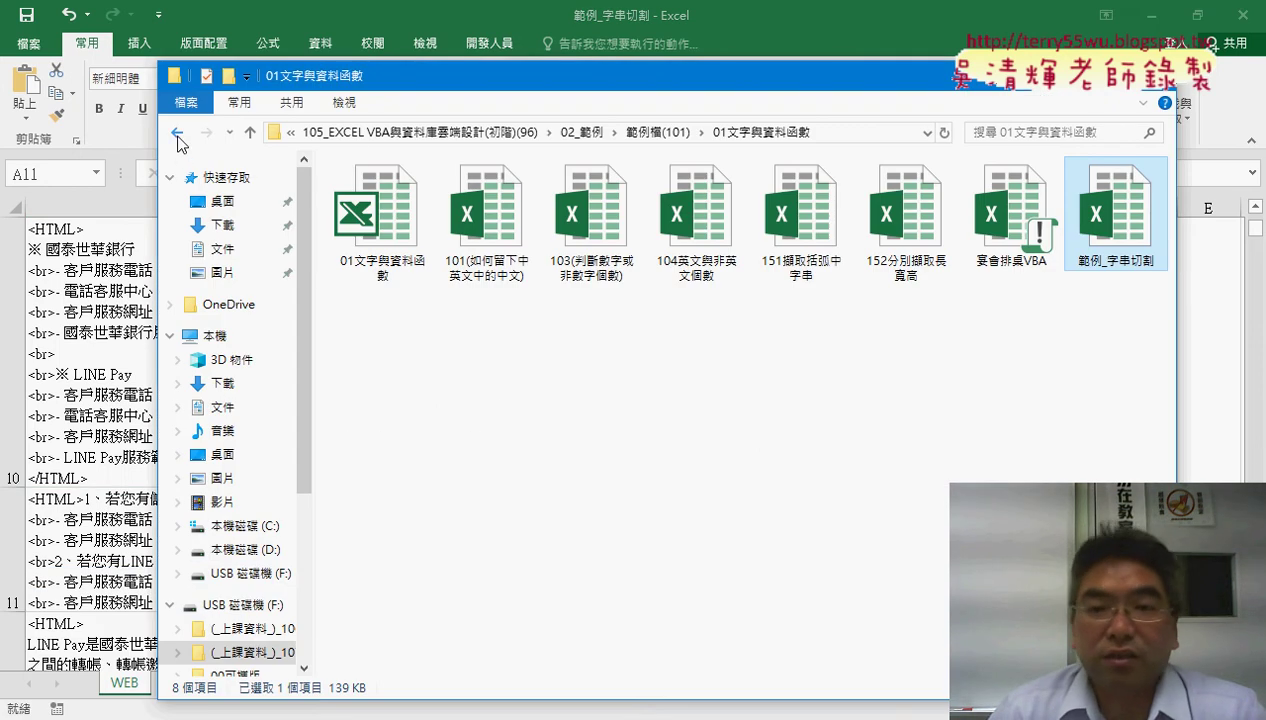
click(881, 262)
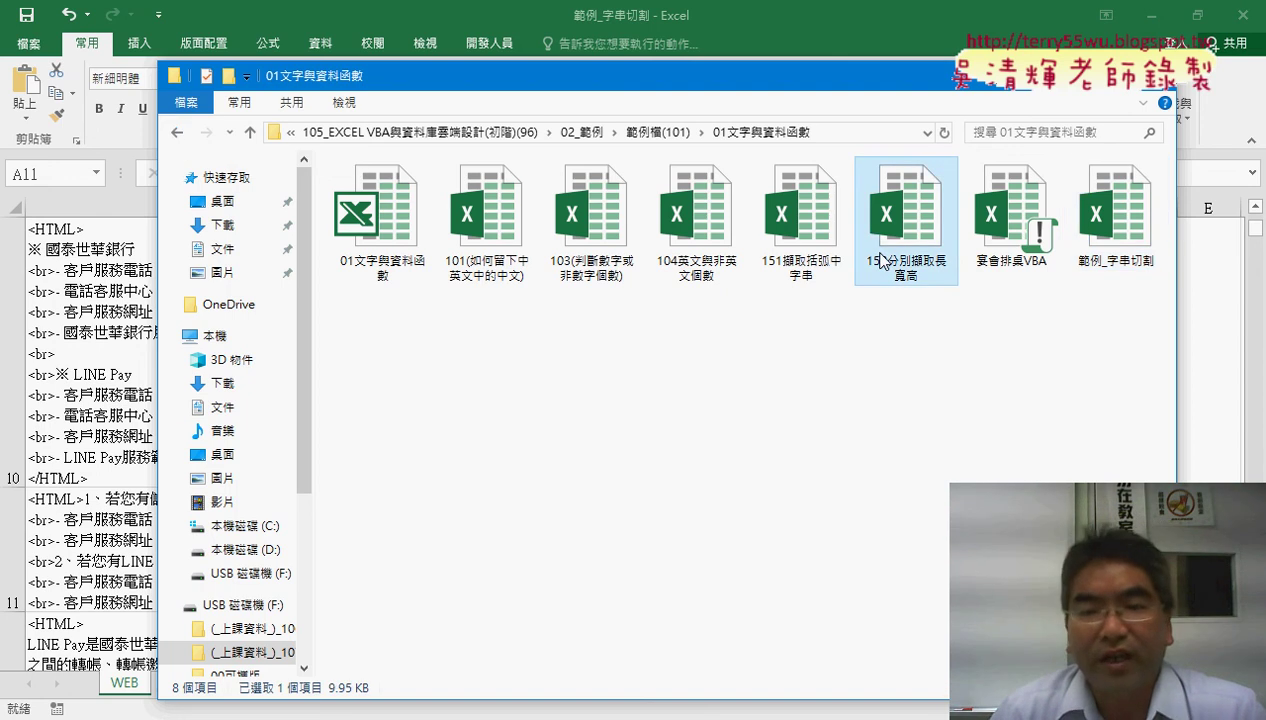
click(178, 133)
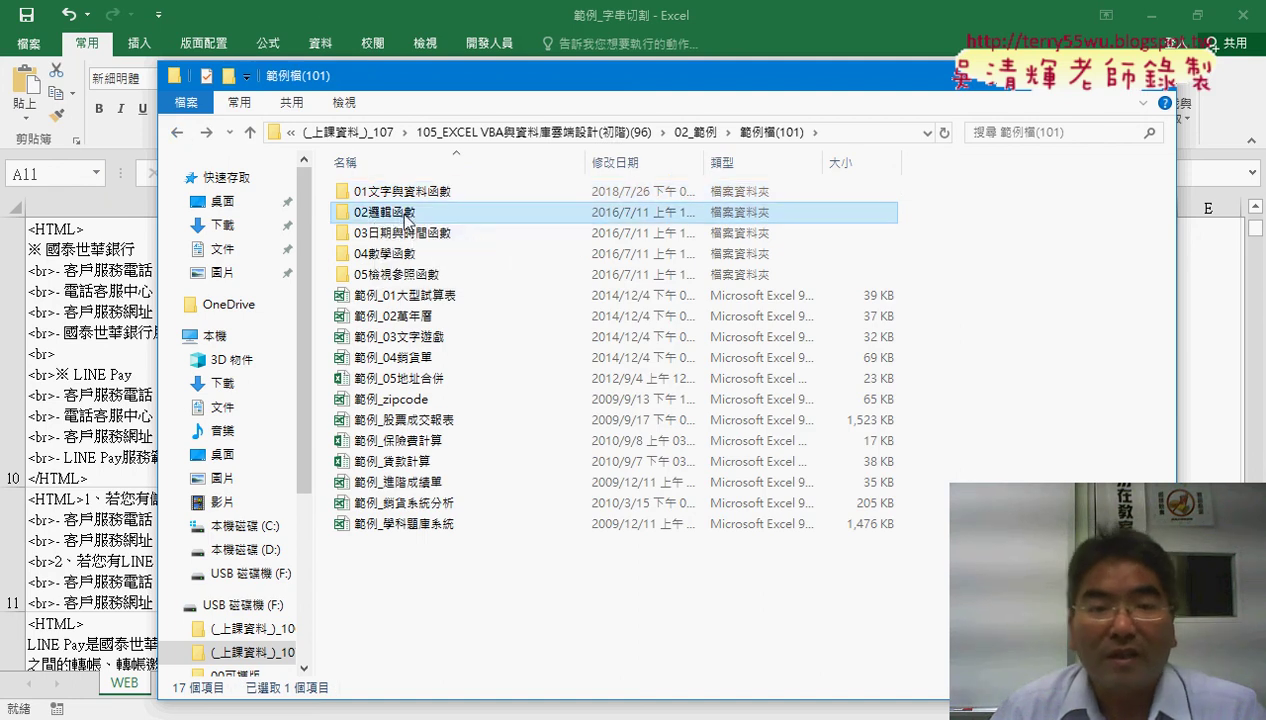
double_click(396, 210)
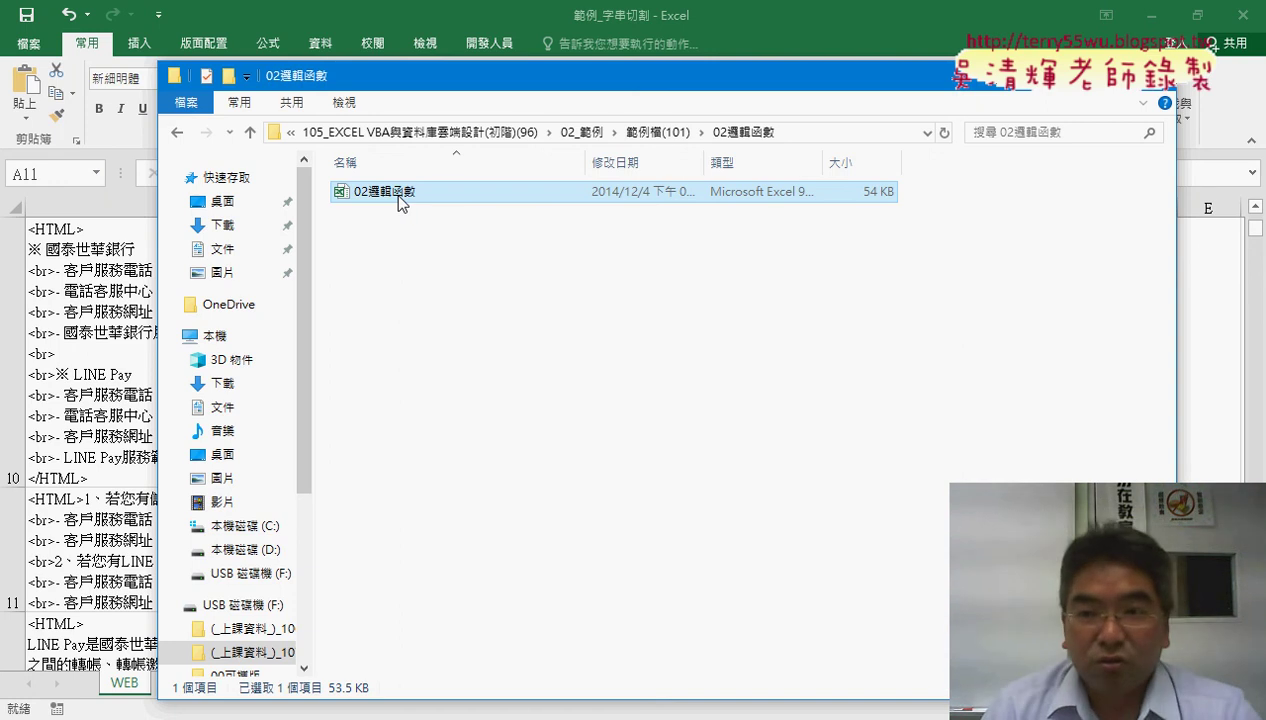
Close the 02邏輯函數 and Downloads File Explorer windows
click(1150, 75)
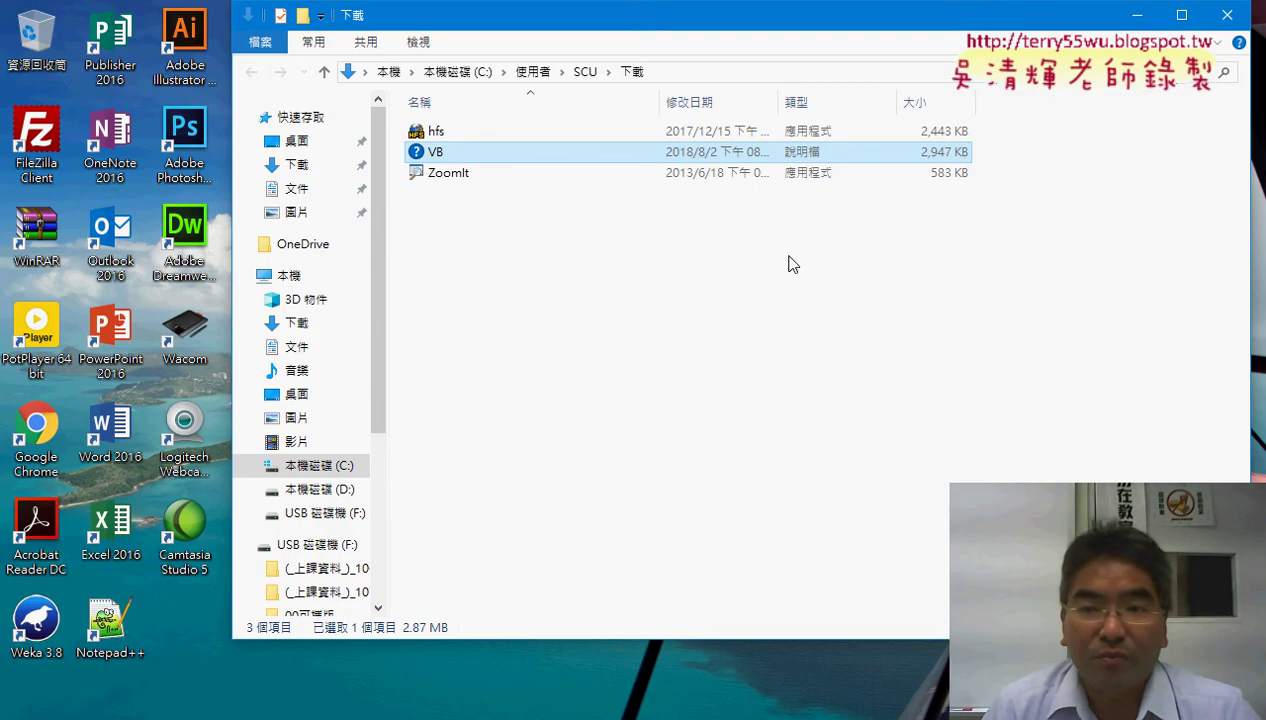
click(1227, 15)
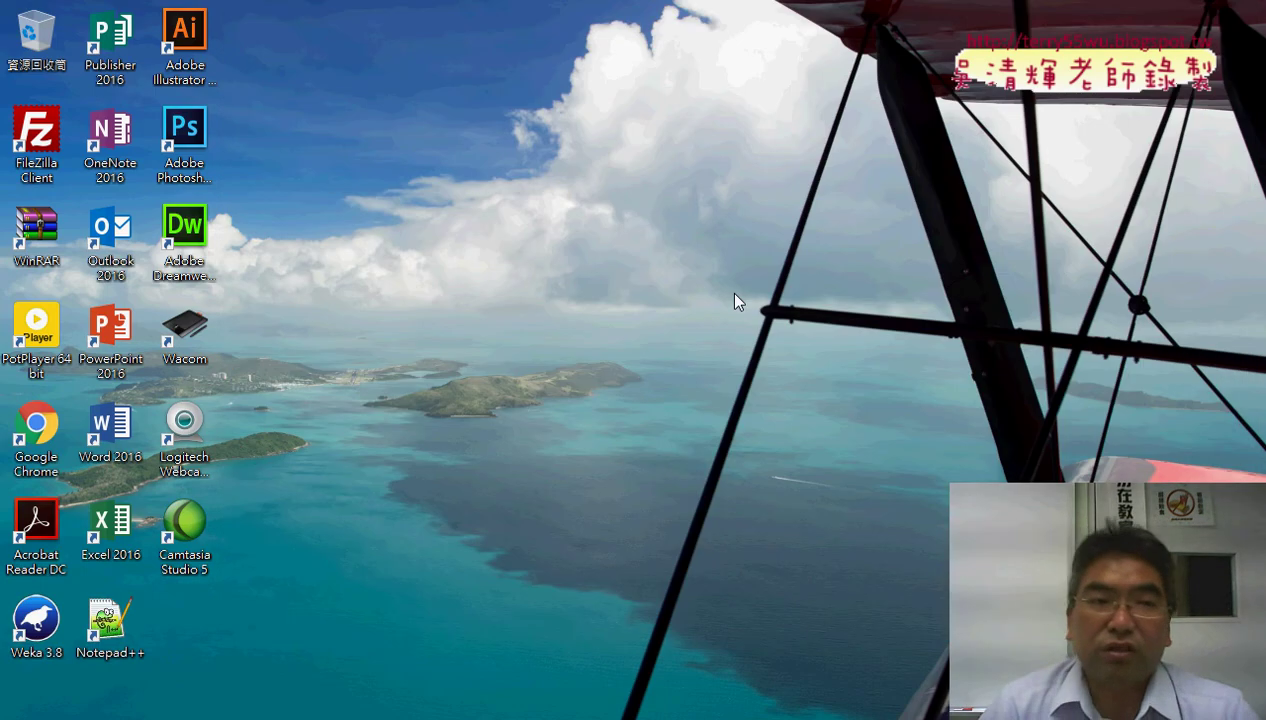